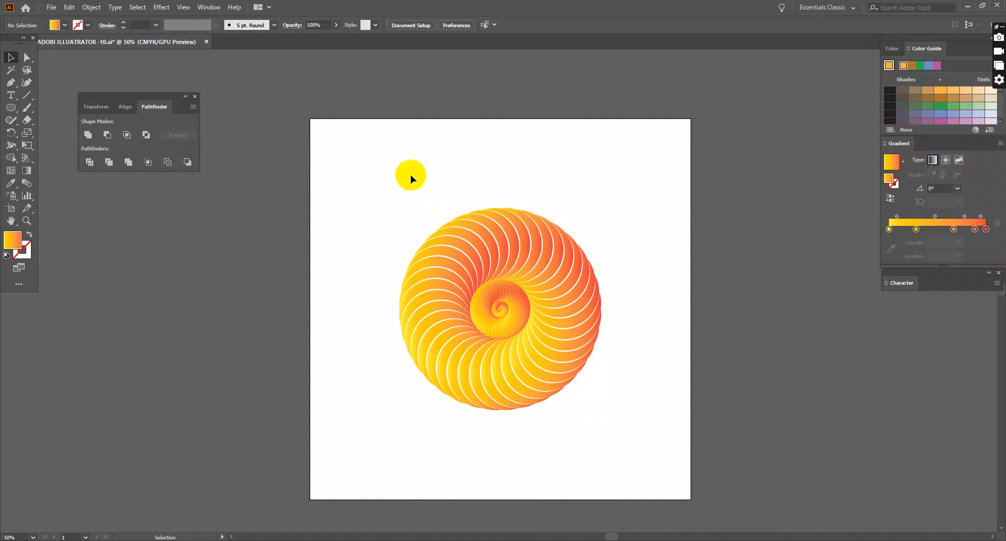
scroll(412, 175, "down", 1)
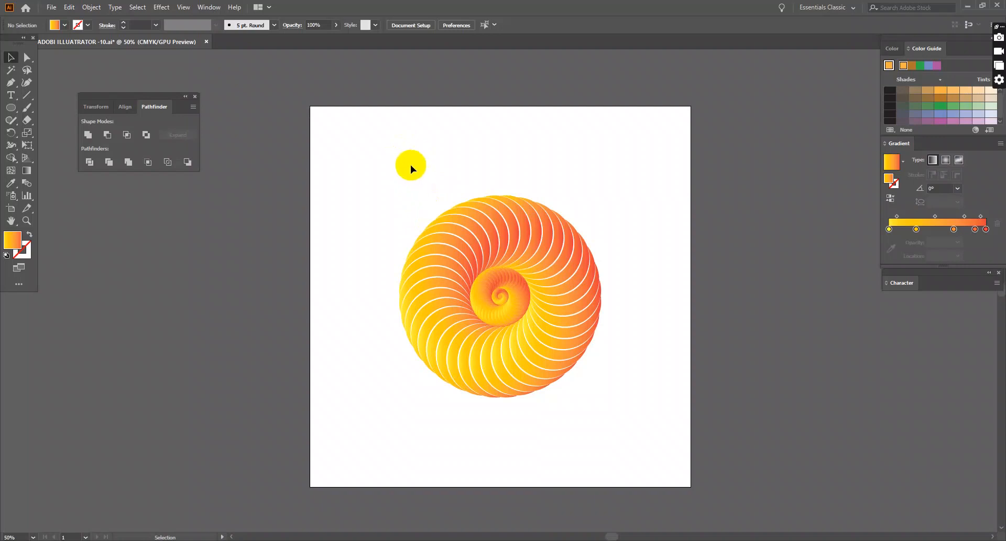
left_click_drag(453, 256, 780, 325)
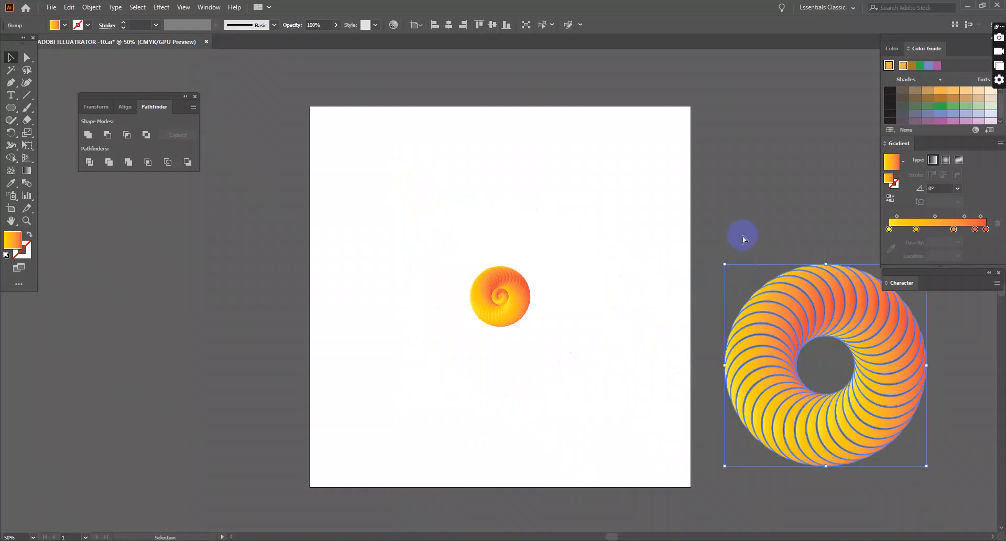
key("ctrl+z")
Step: Group the spiral ring with its inner spiral and move the group off the artboard, beside its right edge
left_click(454, 143)
left_click_drag(427, 105, 512, 298)
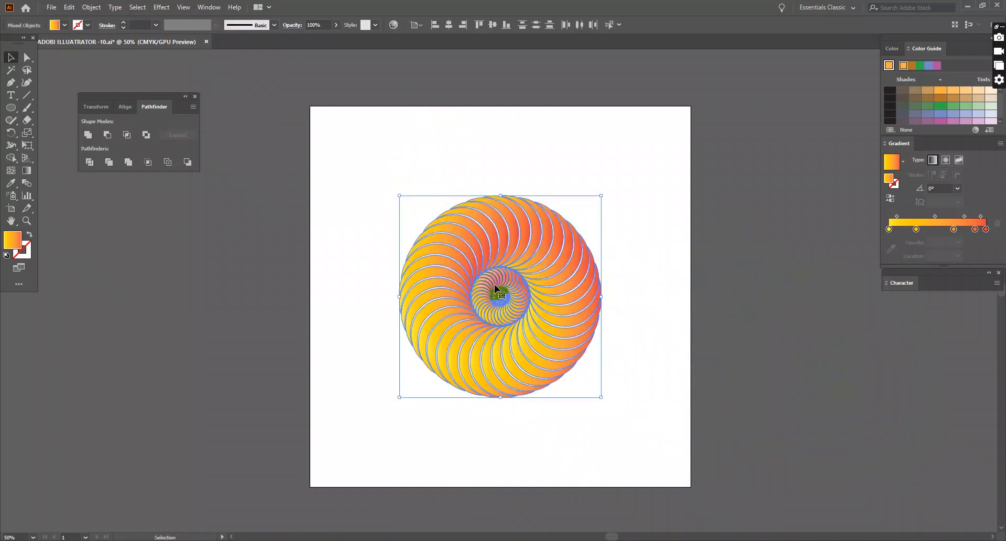
right_click(495, 286)
left_click(523, 370)
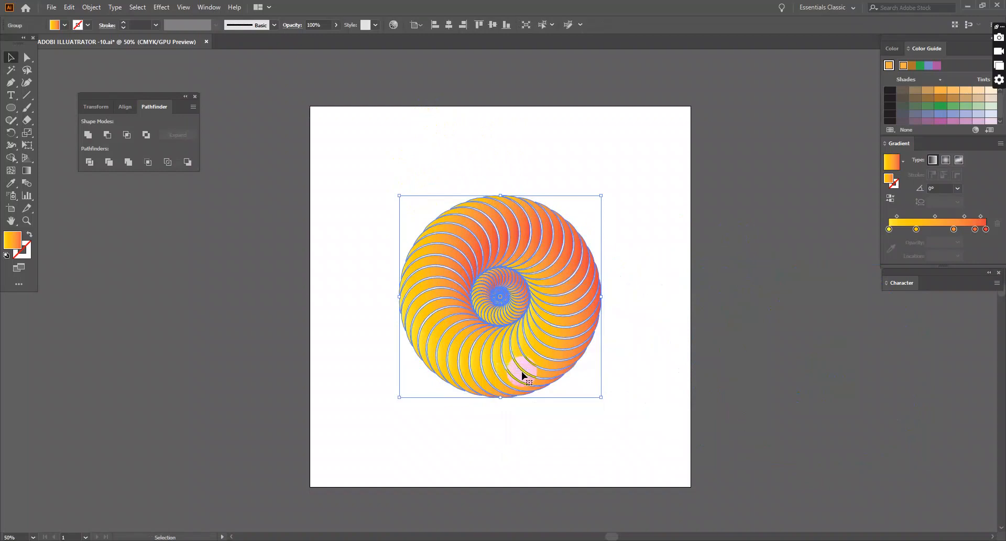
left_click(684, 396)
left_click_drag(499, 293, 839, 366)
left_click(768, 491)
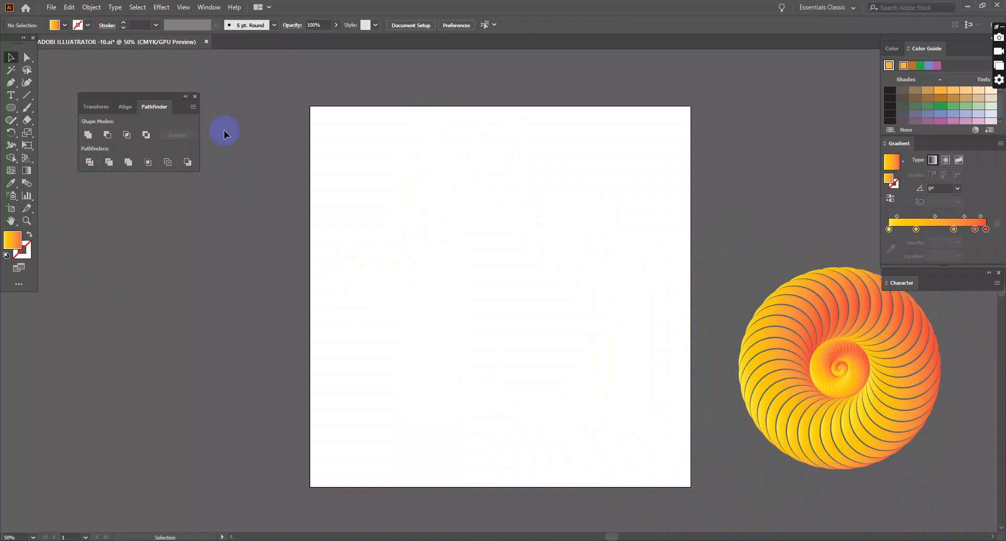
left_click(65, 26)
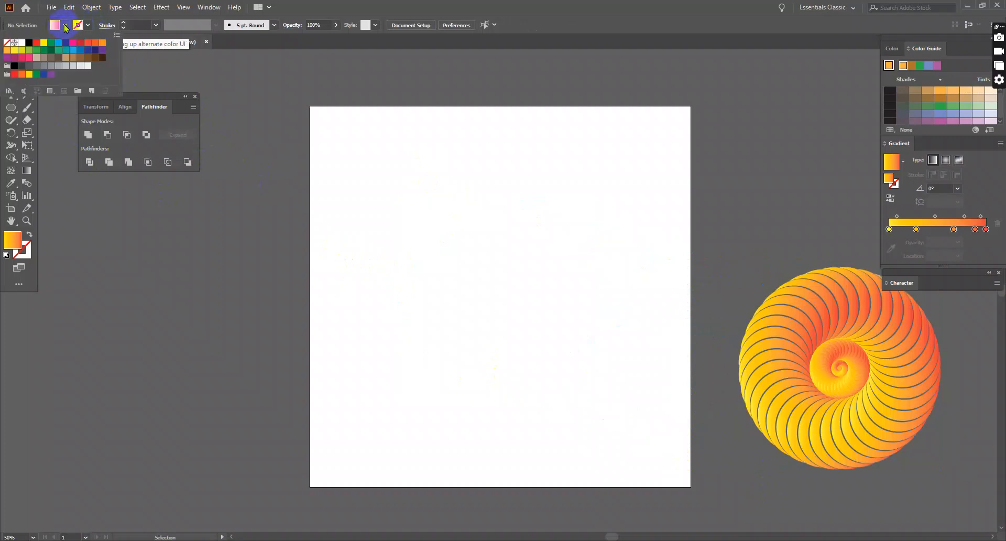
left_click(66, 26)
left_click(65, 26)
left_click(66, 26)
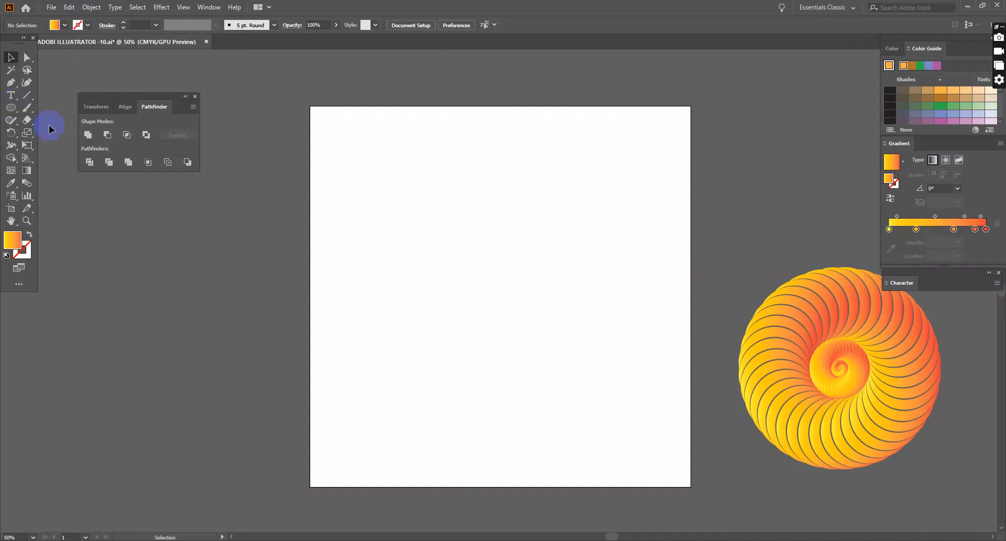
Step: Draw a circle about 398 px in diameter with the yellow-to-orange gradient fill on the empty artboard
left_click(12, 109)
scroll(508, 270, "down", 1)
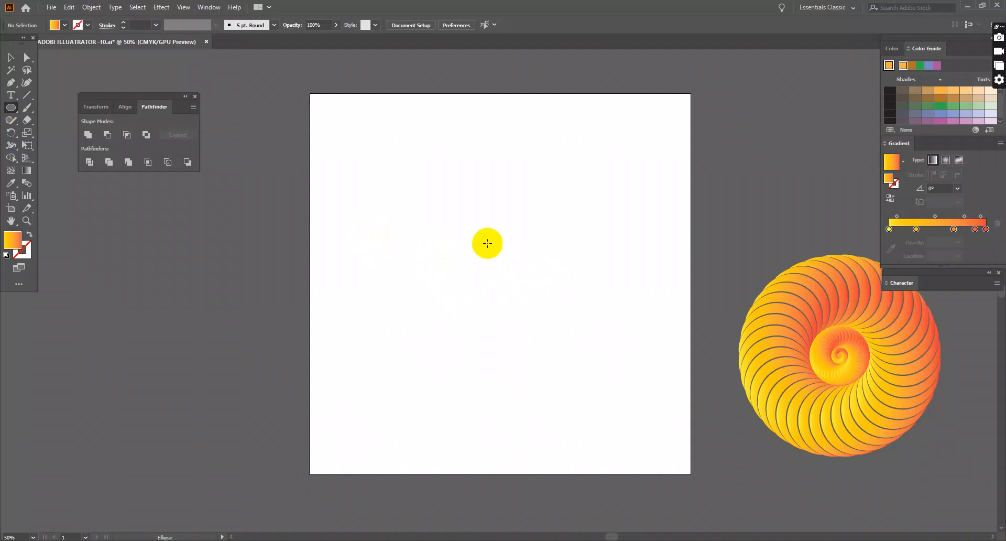
left_click_drag(486, 247, 529, 317)
left_click(11, 57)
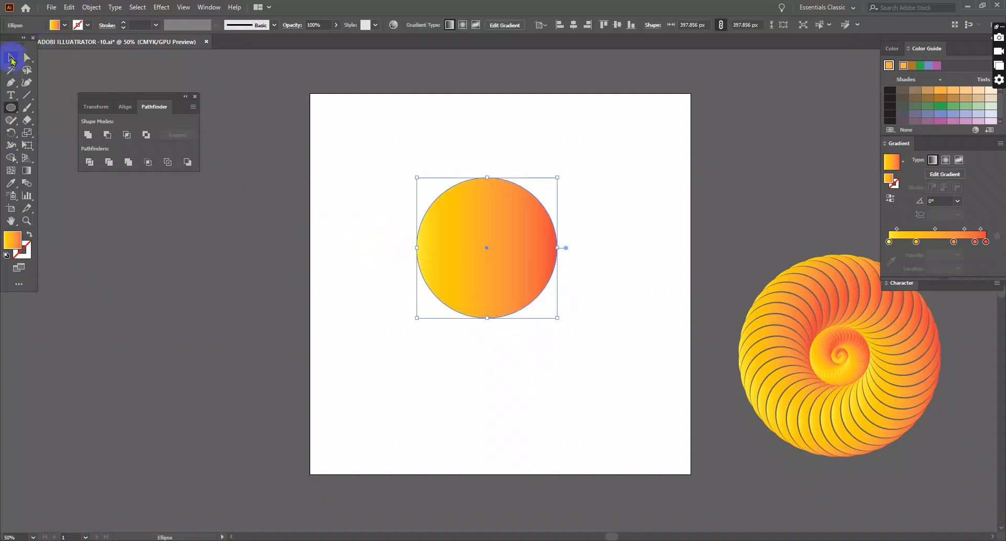
left_click(352, 147)
Step: Center the gradient circle horizontally and vertically on the artboard
left_click(486, 243)
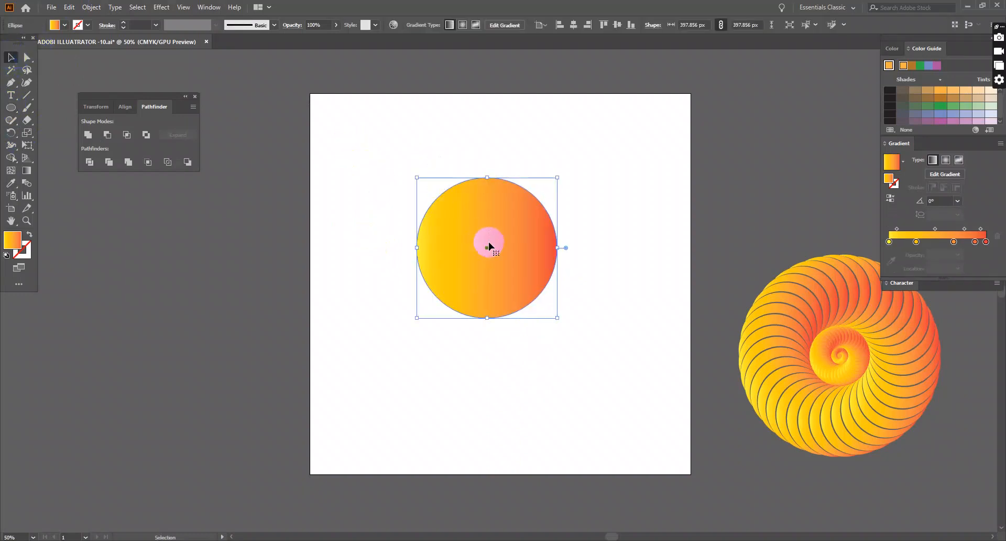
left_click(579, 26)
left_click(618, 25)
scroll(620, 126, "down", 1)
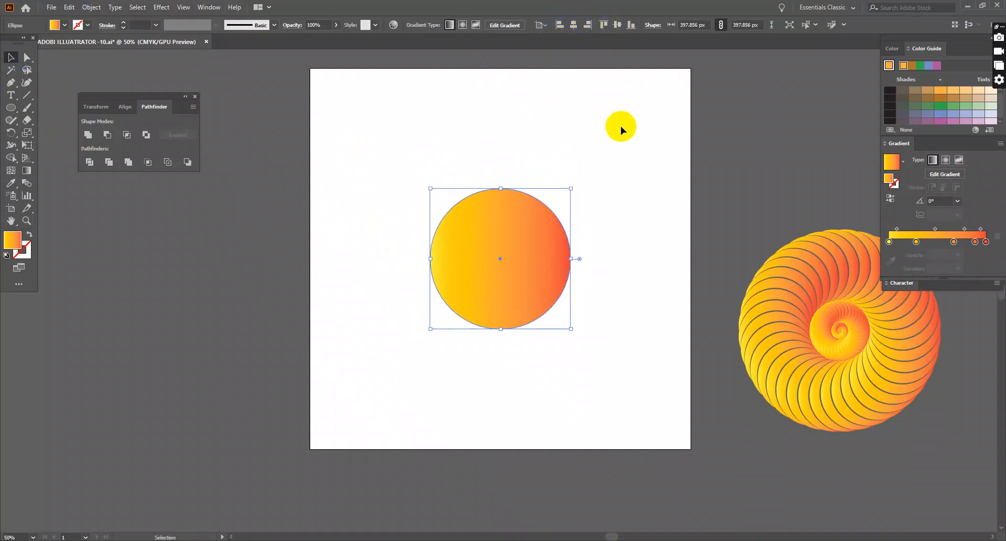
Step: Copy the circle, paste it in front and shift the copy slightly right so that the two circles overlap
left_click(70, 9)
left_click(84, 56)
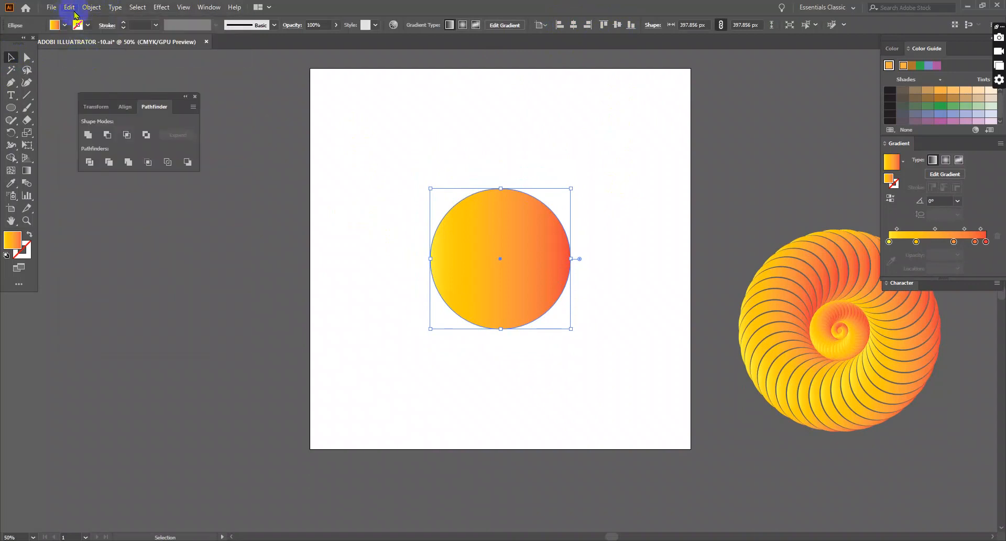
left_click(72, 8)
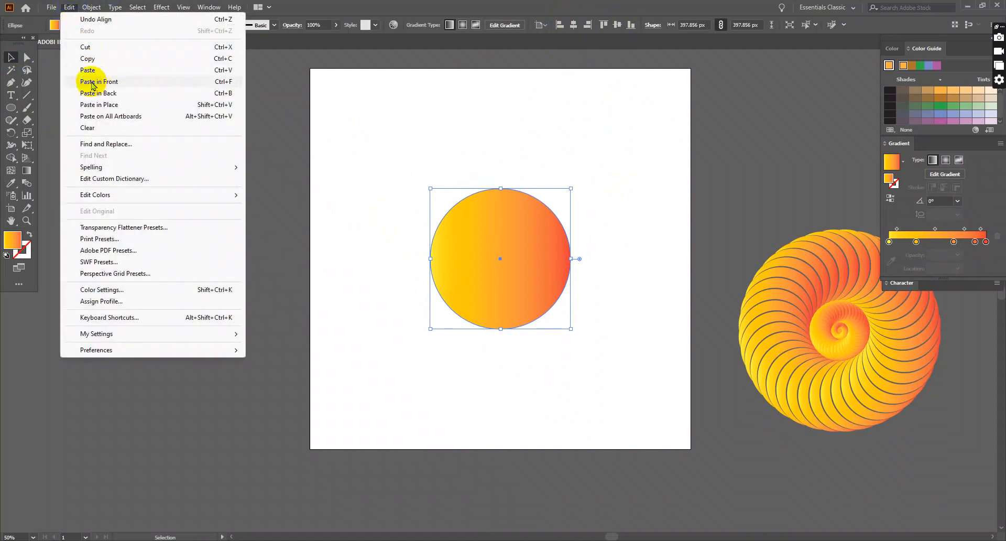
left_click(73, 82)
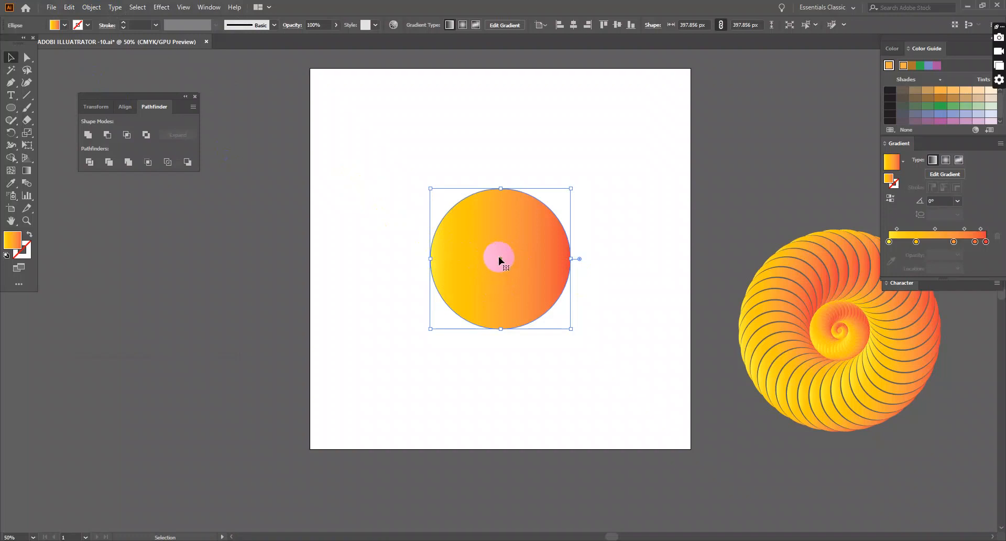
left_click_drag(500, 259, 520, 255)
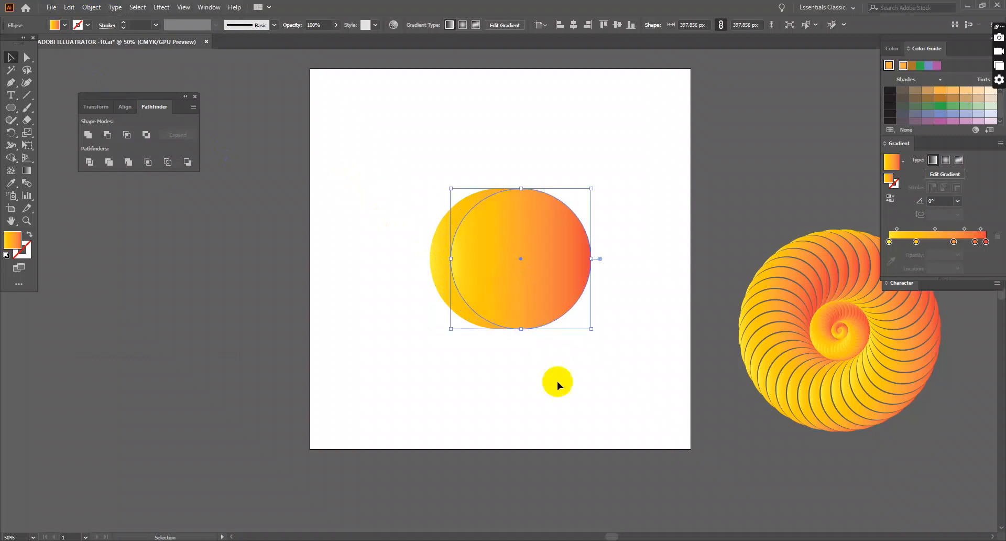
left_click(541, 380)
Step: Remove the left crescent and the overlap of the two circles with the Shape Builder tool, keeping the right crescent
left_click_drag(383, 142, 531, 354)
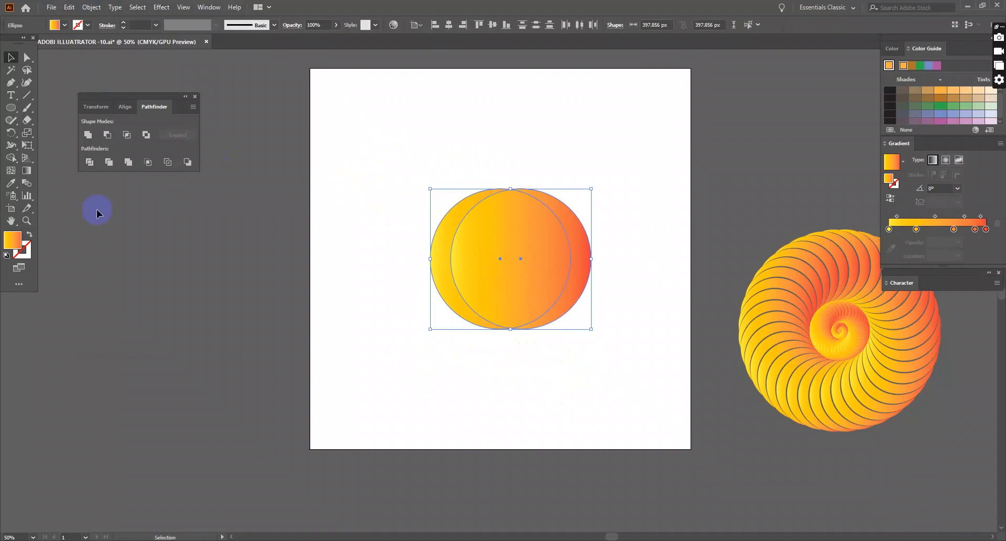
left_click(16, 157)
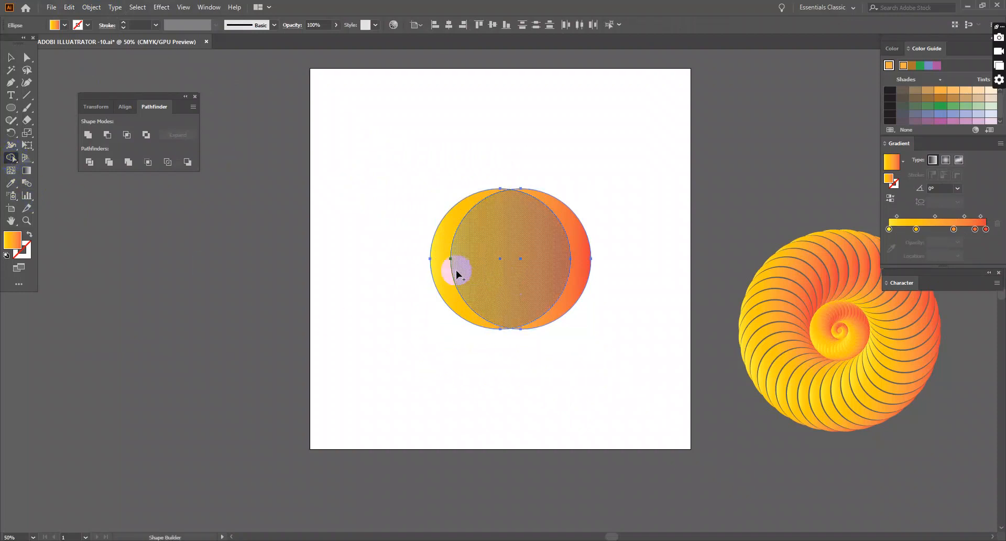
left_click_drag(446, 261, 555, 251)
left_click(10, 57)
left_click(296, 157)
Step: Scale the crescent down slightly and move it to the upper-right corner of the artboard
left_click_drag(432, 150, 601, 375)
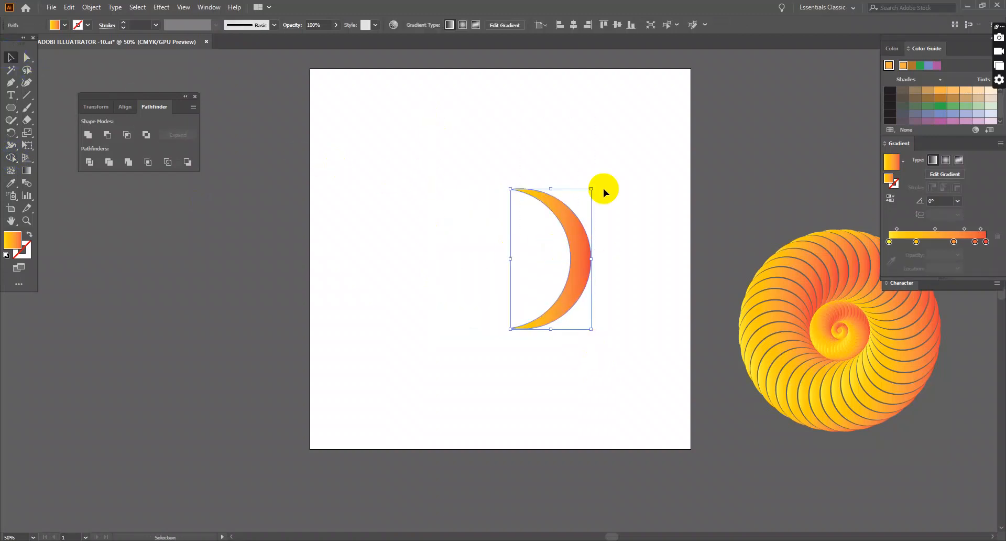
left_click_drag(591, 190, 585, 199)
left_click(563, 252)
left_click_drag(577, 261, 671, 144)
left_click(646, 319)
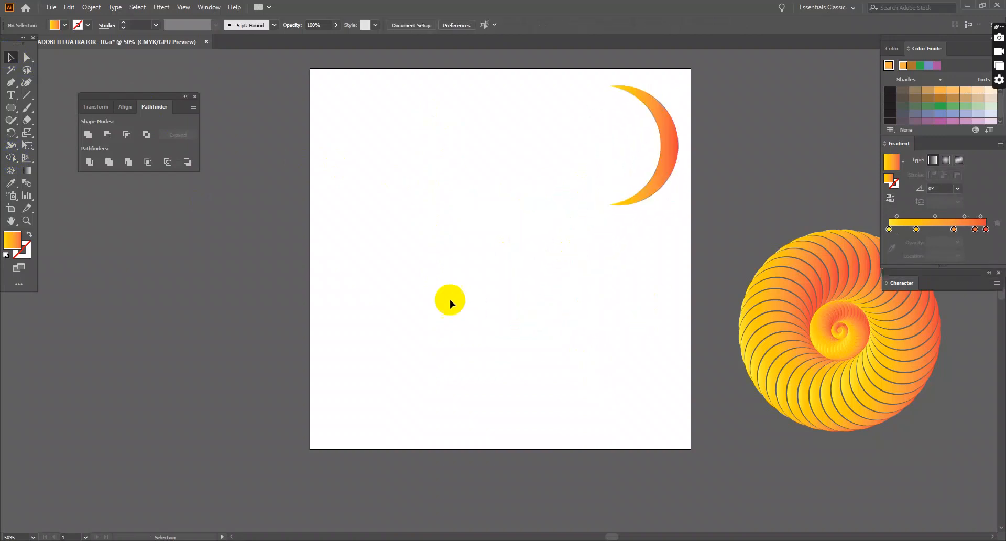
Step: Draw a second gradient circle about 318 px in diameter near the middle of the artboard
left_click(10, 108)
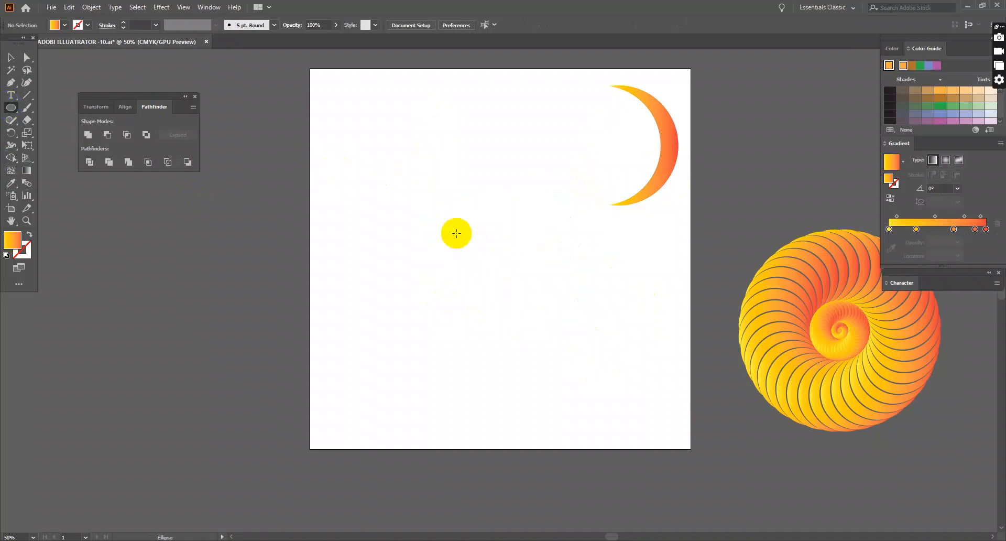
left_click_drag(480, 249, 517, 304)
left_click(11, 57)
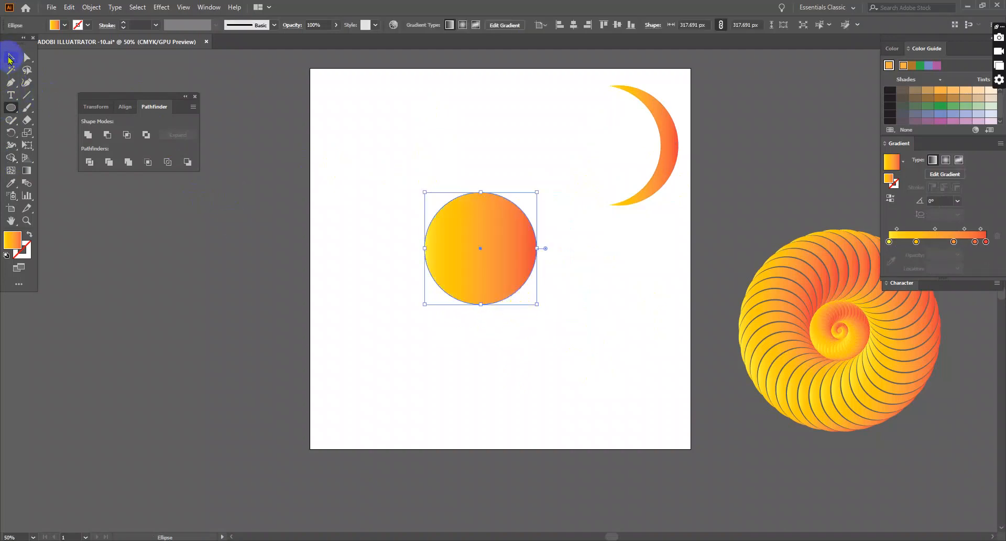
left_click(410, 388)
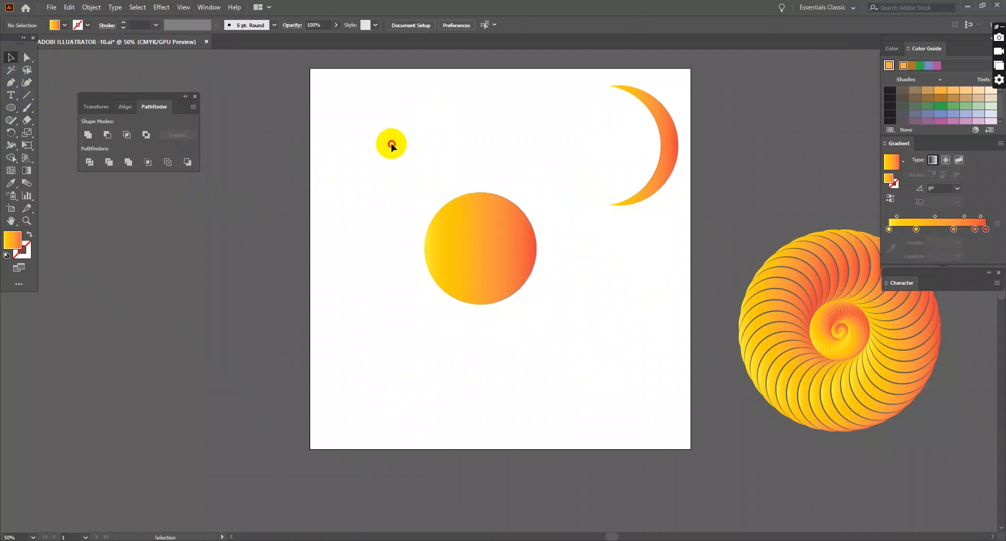
Step: Center the new 318 px circle horizontally and vertically on the artboard
left_click(494, 276)
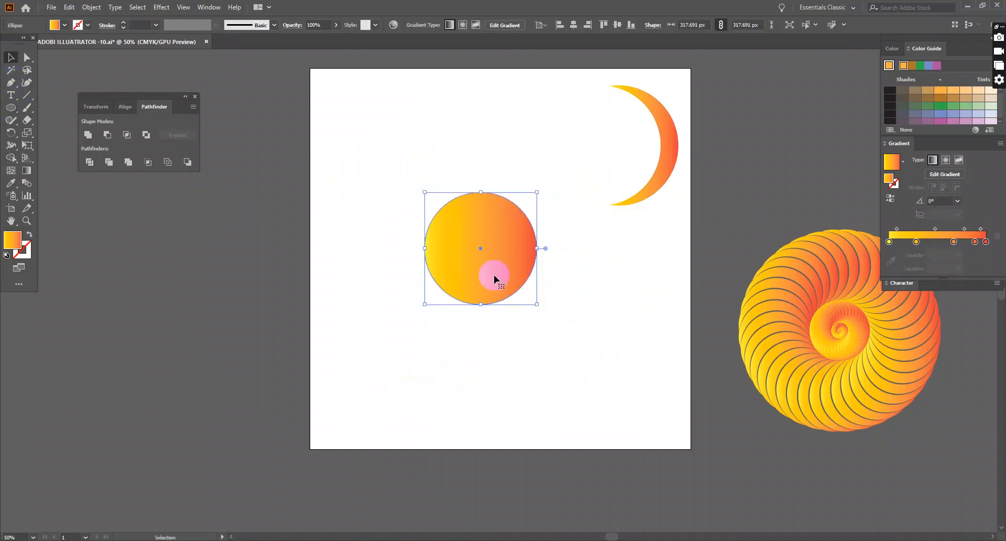
left_click(573, 25)
left_click(616, 25)
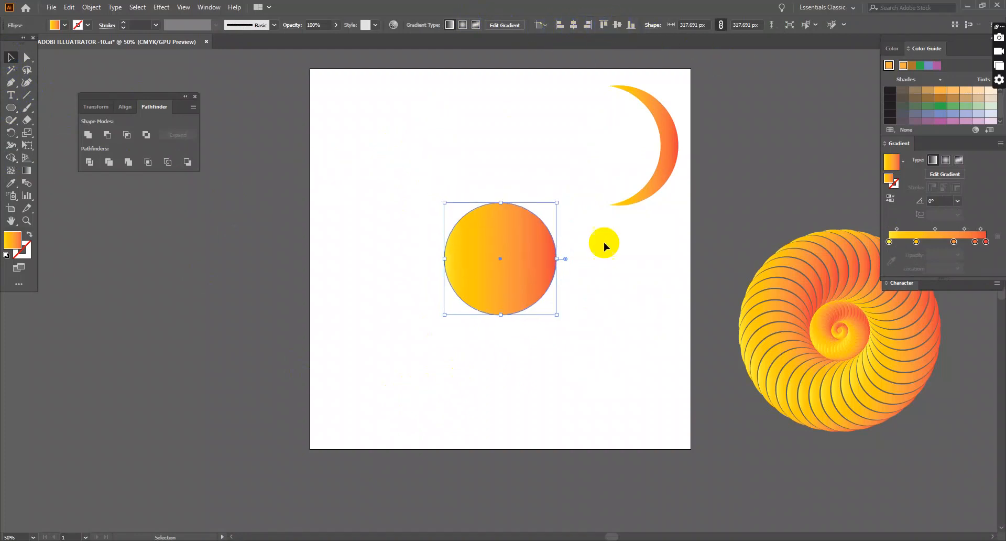
left_click(605, 249)
Step: Draw a straight vertical line through the circle's center, extending past both edges, with a 3 pt black stroke
left_click(15, 121)
left_click(28, 96)
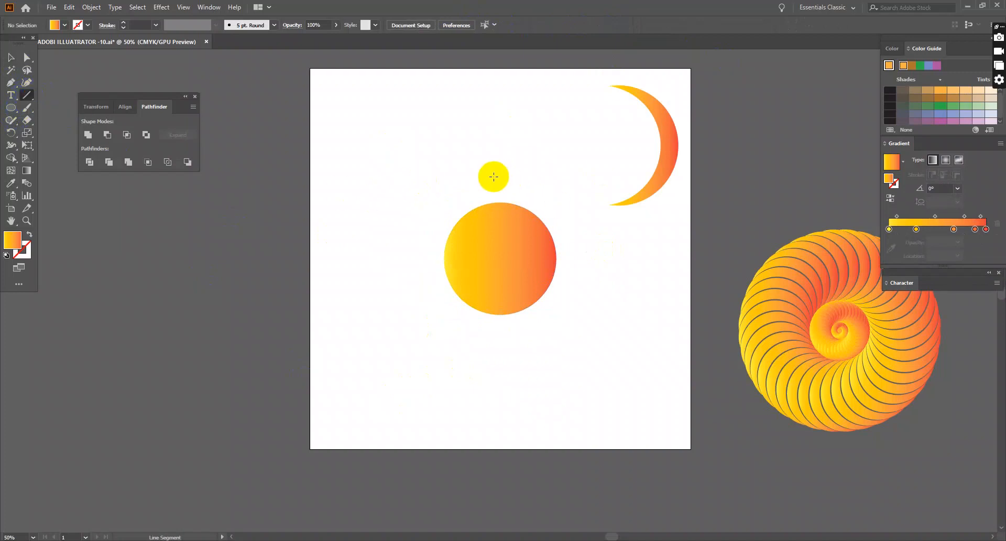
left_click_drag(494, 176, 525, 360)
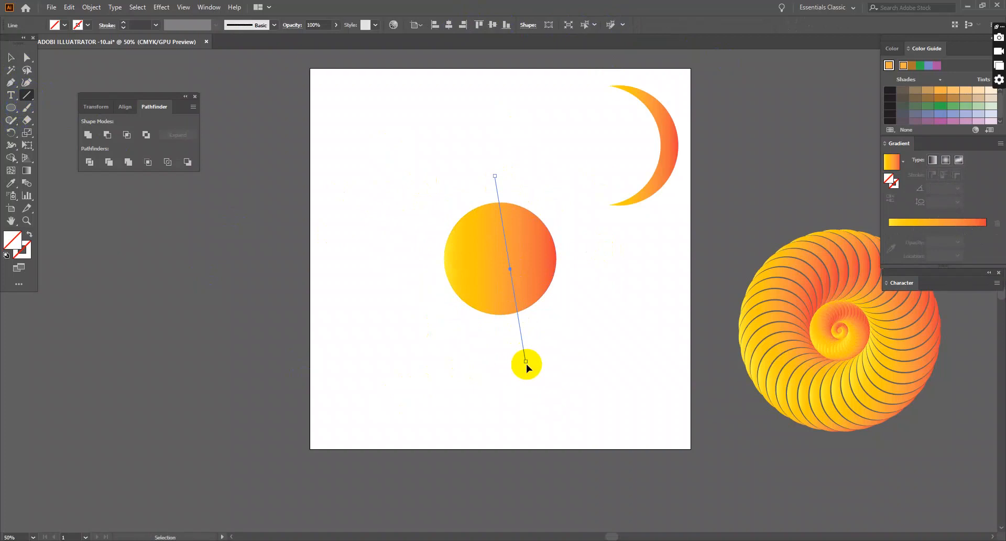
key("ctrl+z")
left_click_drag(500, 173, 510, 375)
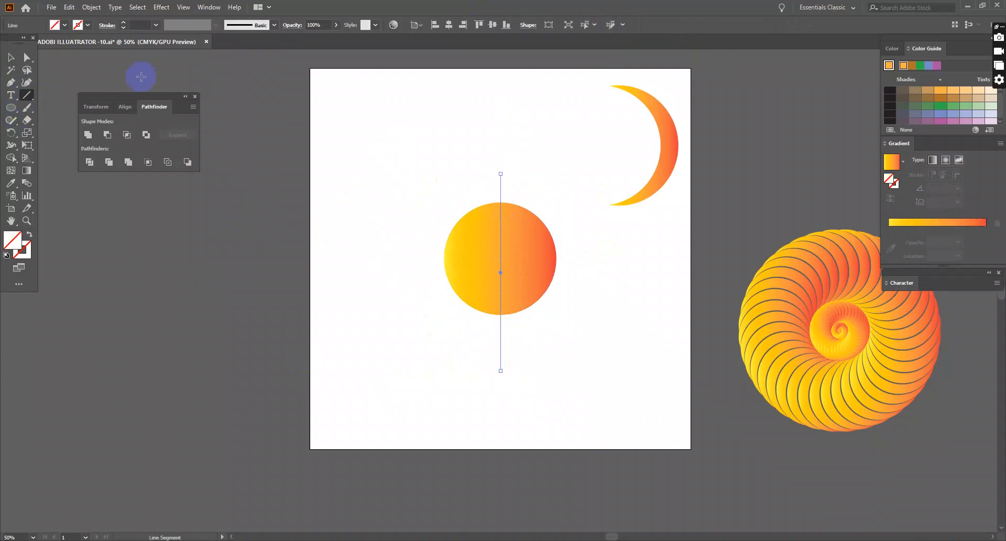
scroll(140, 25, "up", 4)
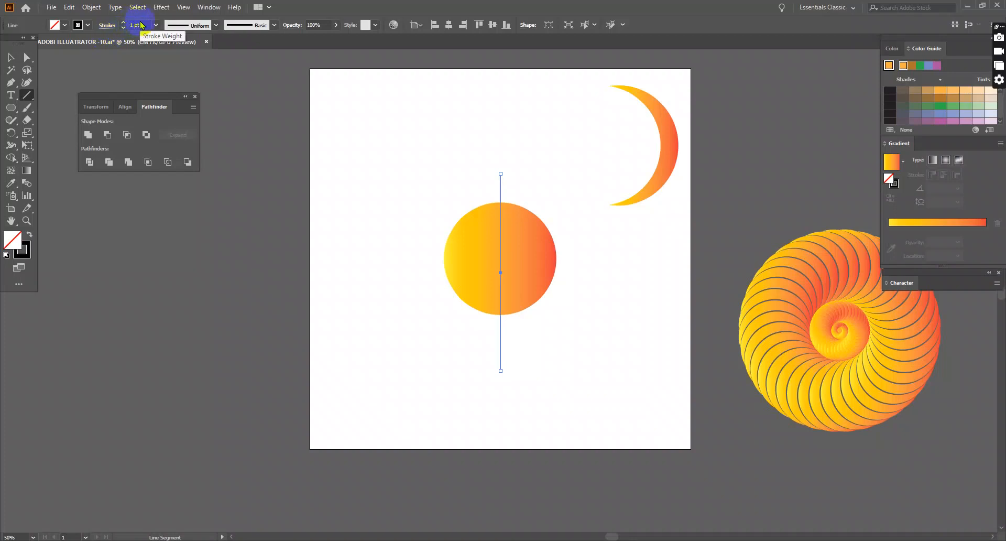
left_click(11, 57)
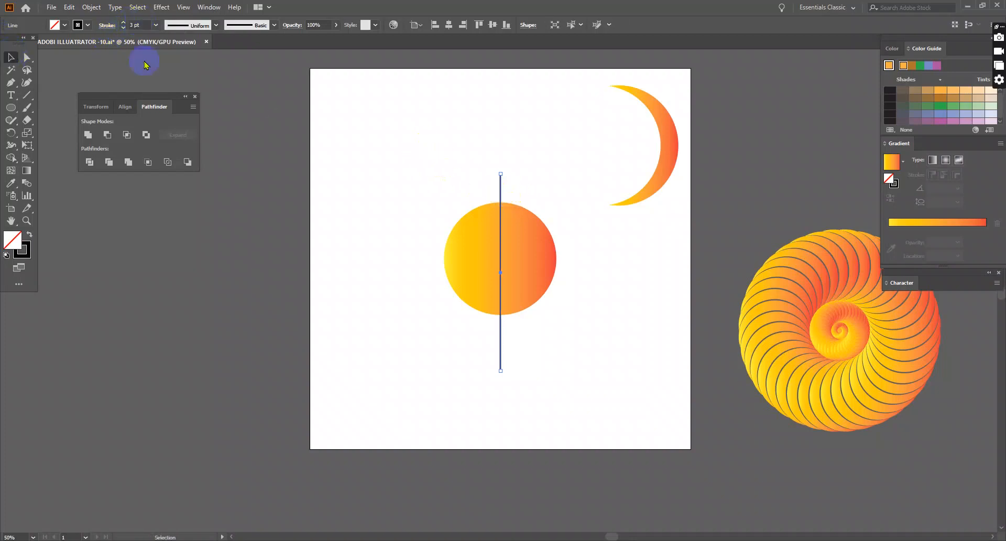
Step: Copy the vertical line, paste it in front and rotate the copy 90° into a horizontal line forming a cross
left_click(70, 9)
left_click(87, 58)
left_click(70, 8)
left_click(99, 81)
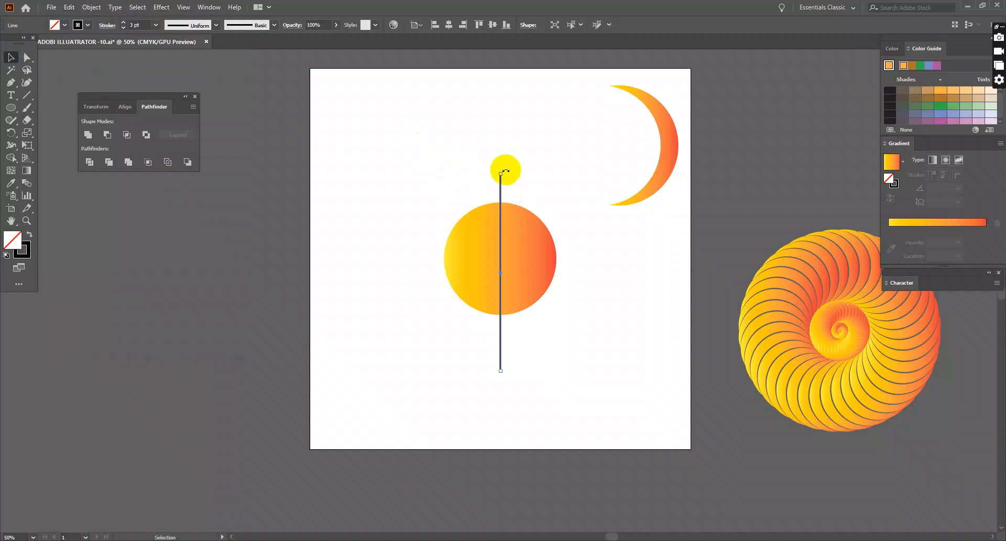
left_click_drag(506, 170, 593, 308)
key("Escape")
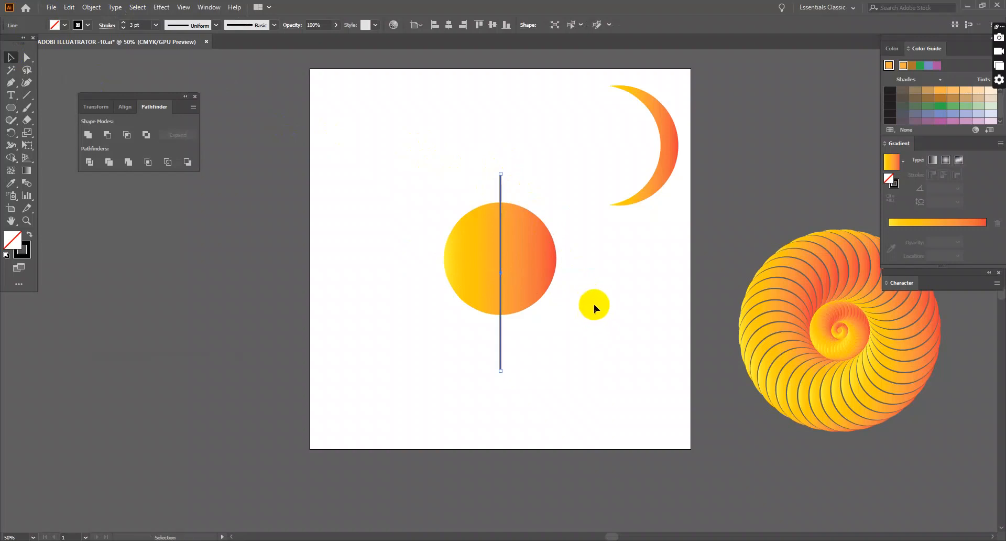
left_click_drag(505, 170, 592, 301)
Step: Align the circle and both crossing lines to their common vertical and horizontal centers
left_click_drag(392, 149, 565, 359)
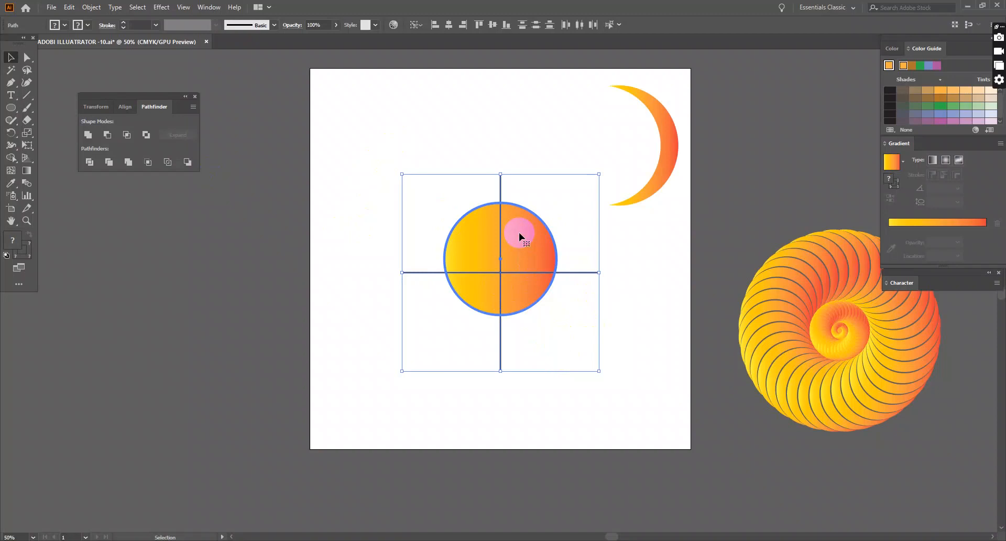
left_click(492, 24)
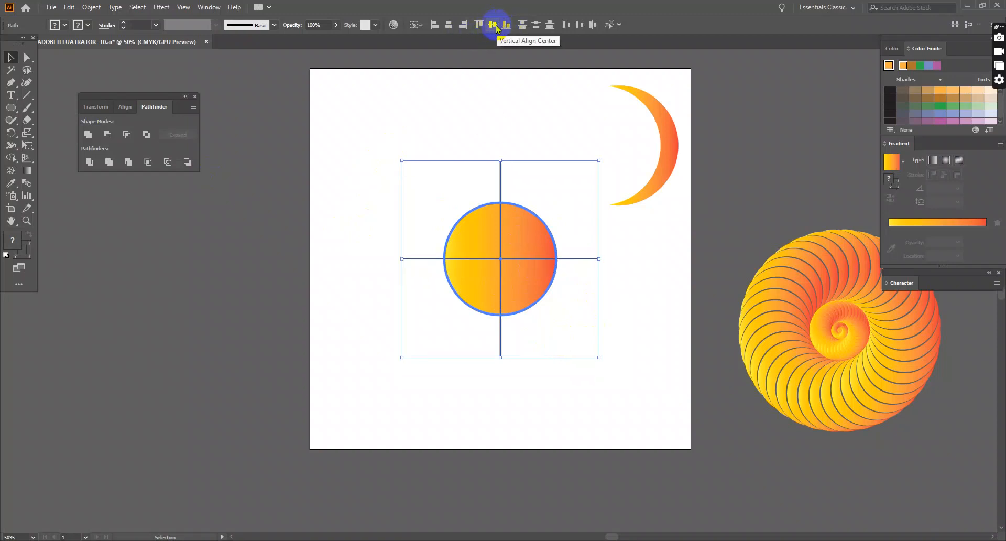
left_click(449, 25)
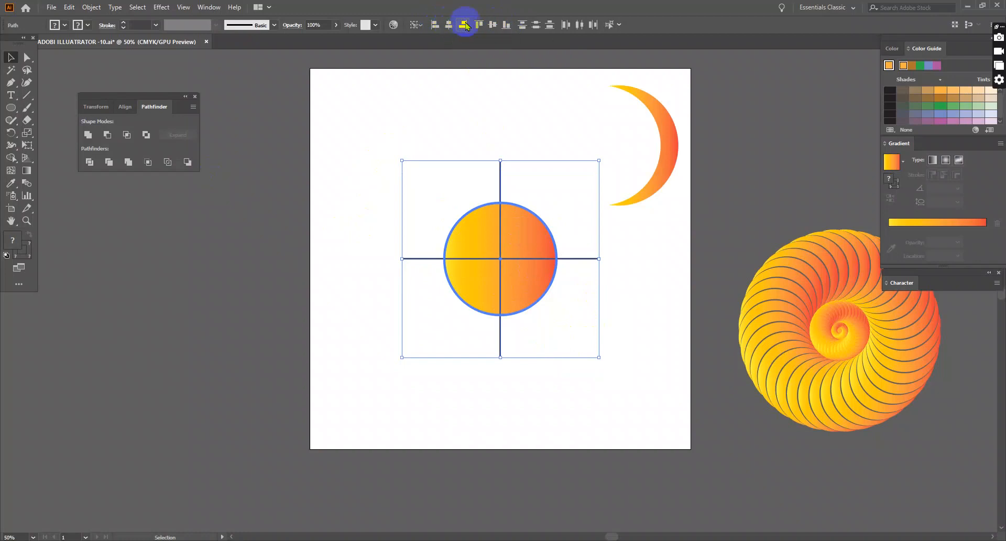
left_click(643, 315)
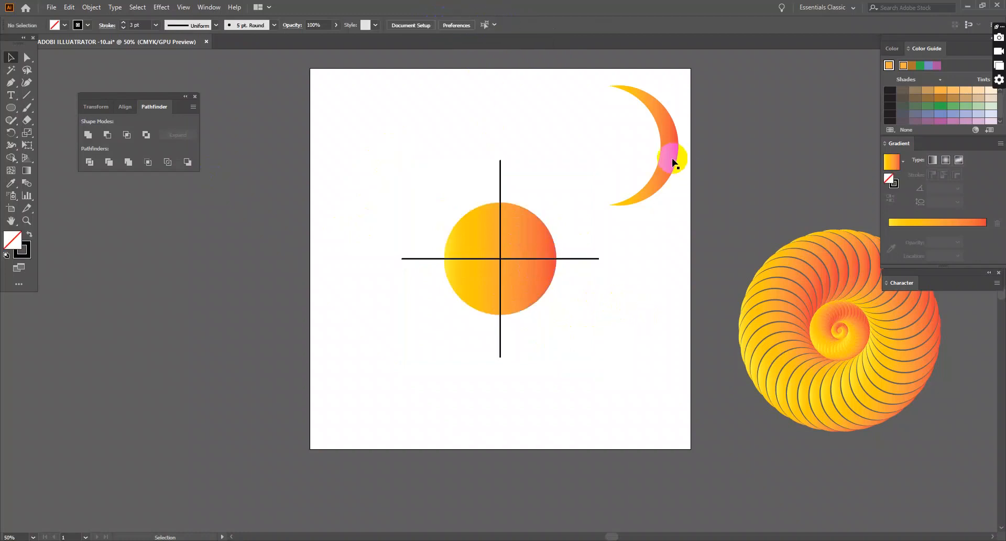
Step: Move the gradient crescent so its lower tip rests on the circle's topmost point at the vertical guide line
left_click_drag(667, 166, 558, 163)
left_click(592, 206)
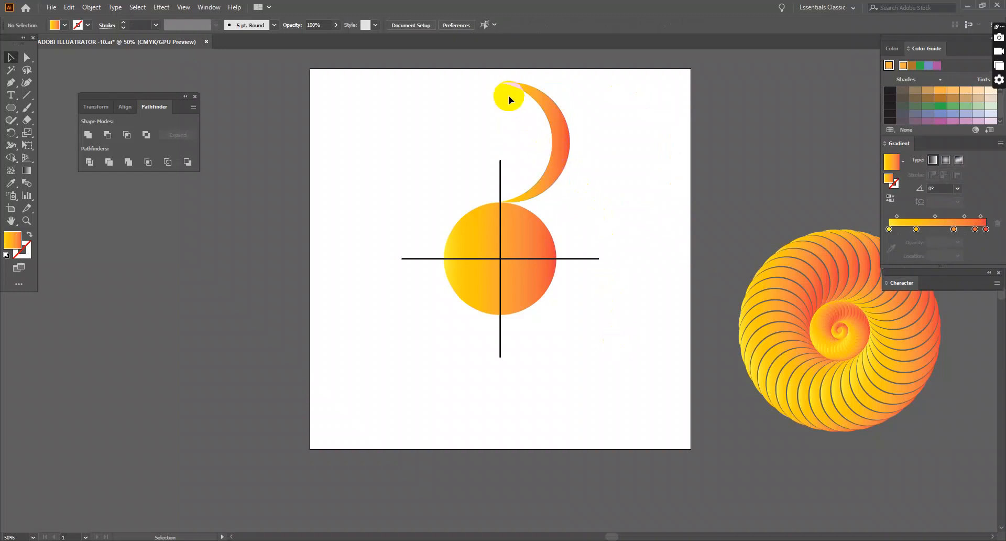
Step: Make a copy of the crescent rotated 10° around the center where the guide lines cross
left_click(561, 147)
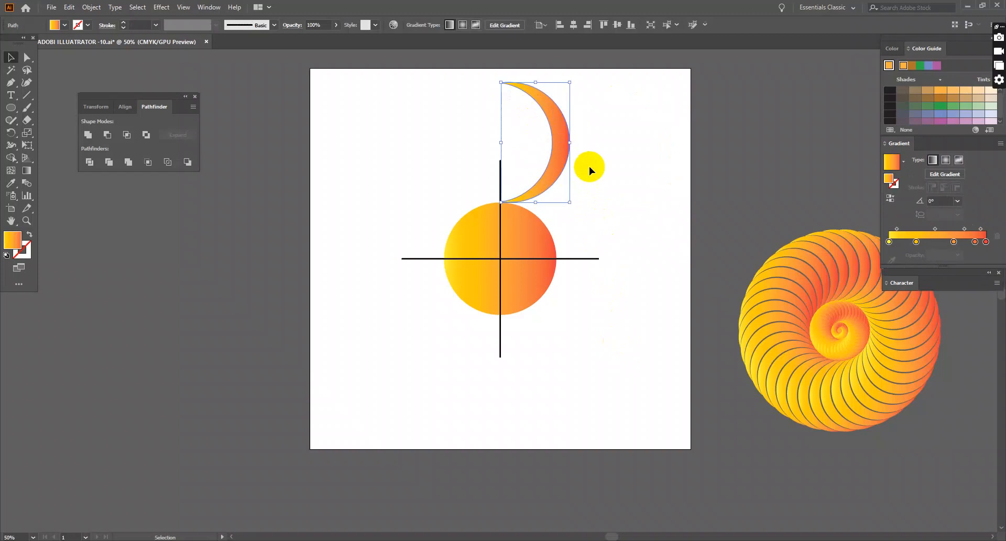
left_click(12, 134)
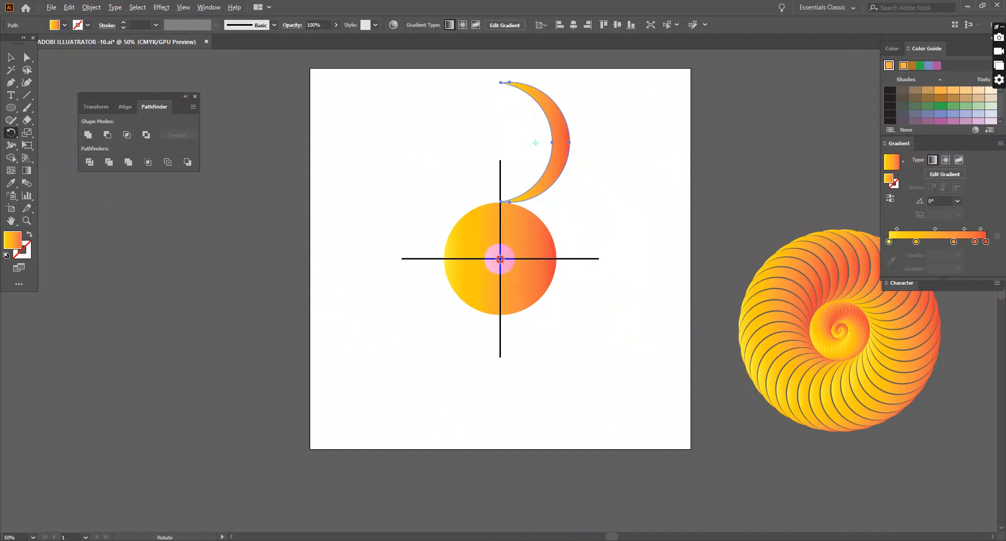
left_click(500, 259, "alt")
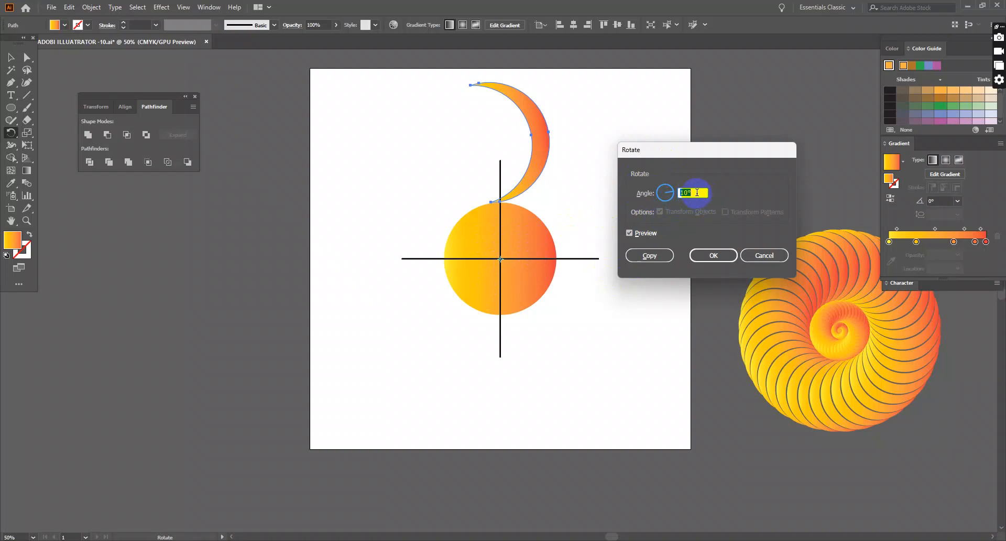
left_click(650, 256)
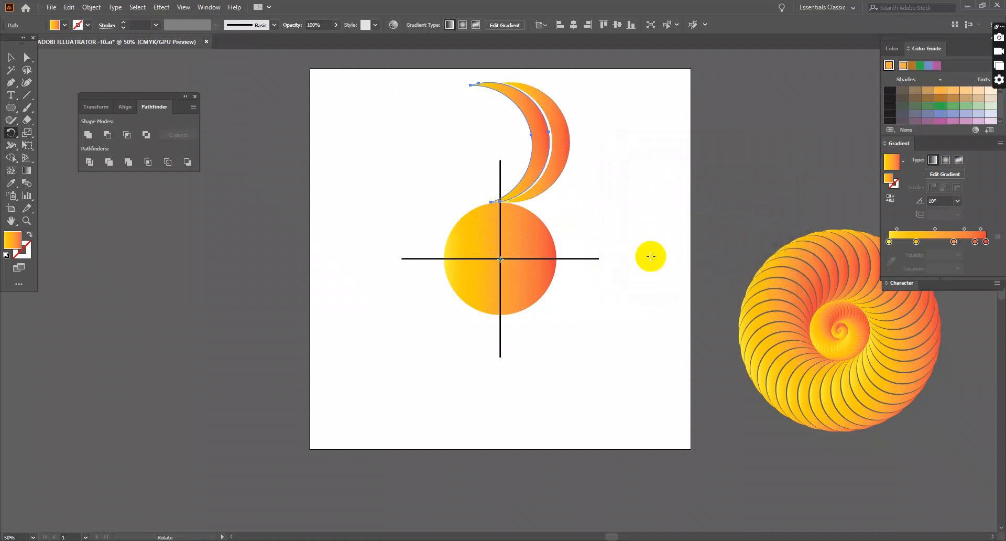
key("v")
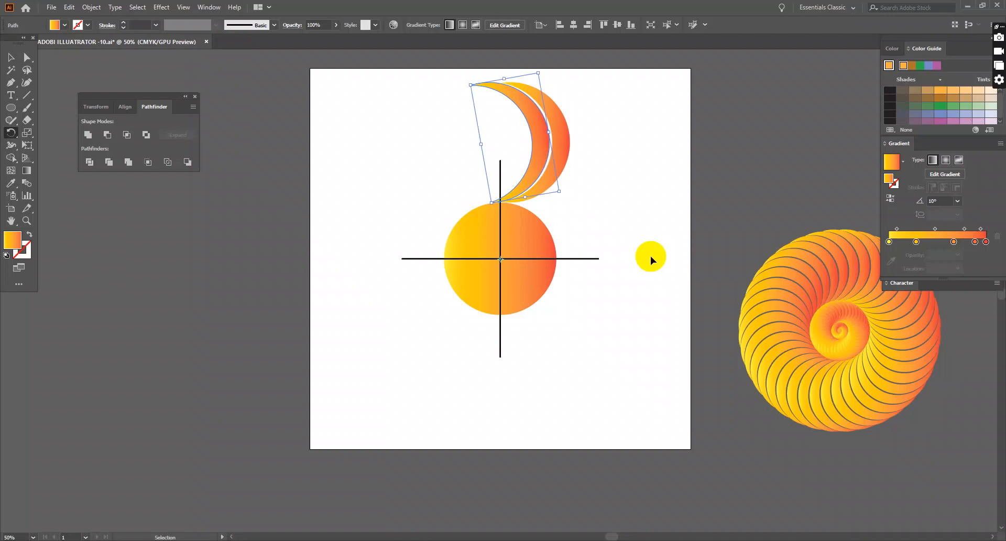
Step: Repeat the rotated-copy transformation until the crescents form a complete ring around the circle, then deselect
key("ctrl+d")
key("ctrl+d")
key("ctrl+d")
key("ctrl+d")
key("ctrl+d")
key("ctrl+d")
key("ctrl+d")
key("ctrl+d")
key("ctrl+d")
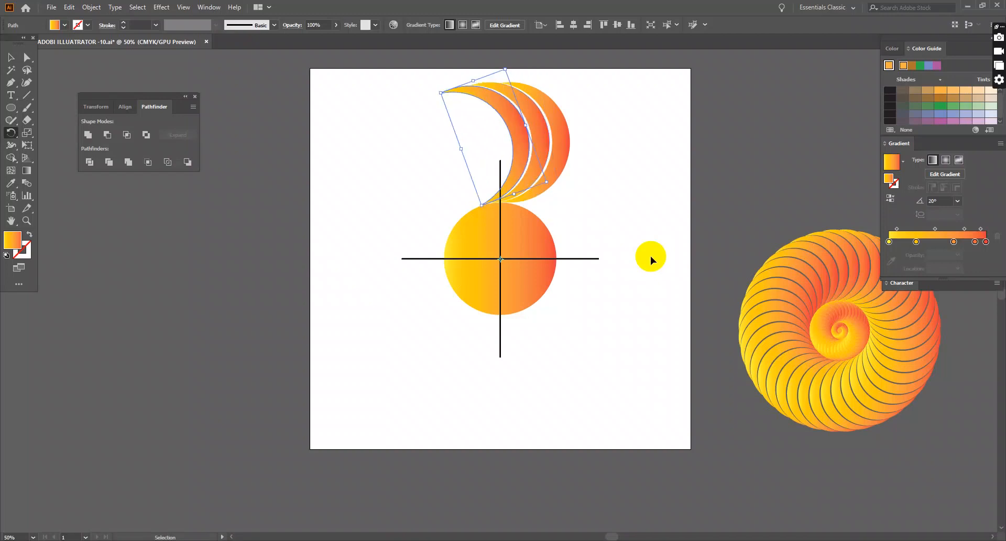
key("ctrl+d")
key("ctrl+d")
key("ctrl+d")
key("ctrl+d")
key("ctrl+d")
key("ctrl+d")
key("ctrl+d")
key("ctrl+d")
key("ctrl+d")
key("ctrl+d")
key("ctrl+d")
key("ctrl+d")
key("ctrl+d")
key("ctrl+d")
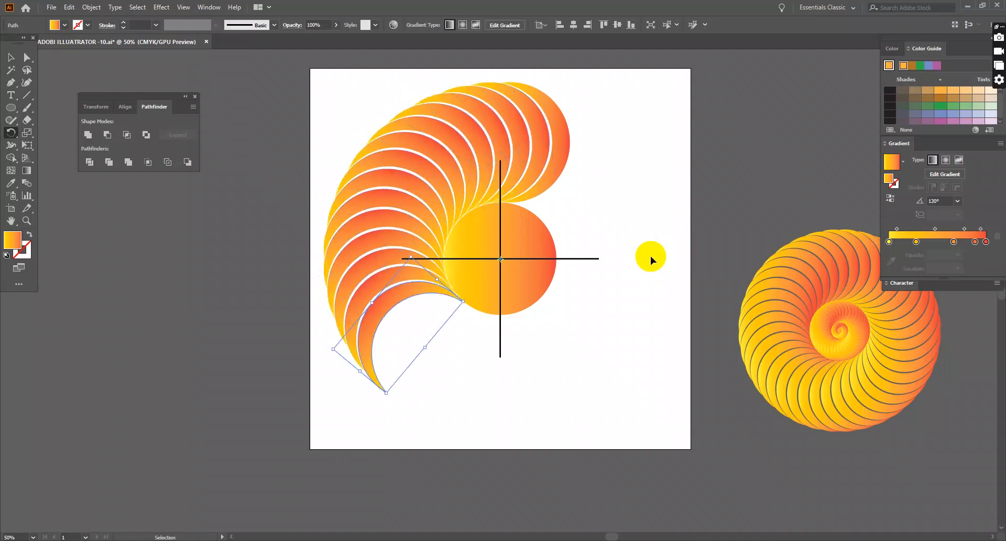
key("ctrl+d")
key("ctrl+d")
key("ctrl+d")
key("ctrl+d")
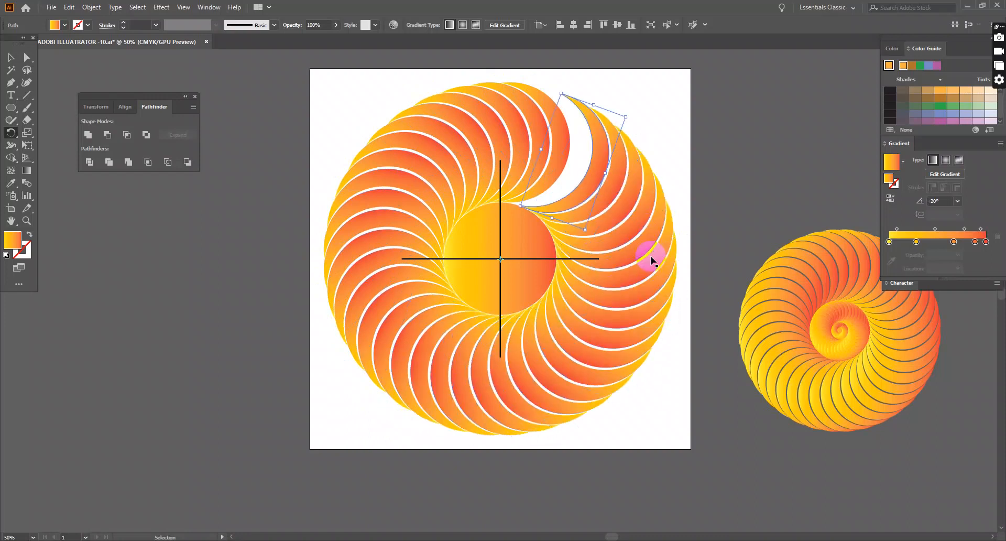
key("ctrl+d")
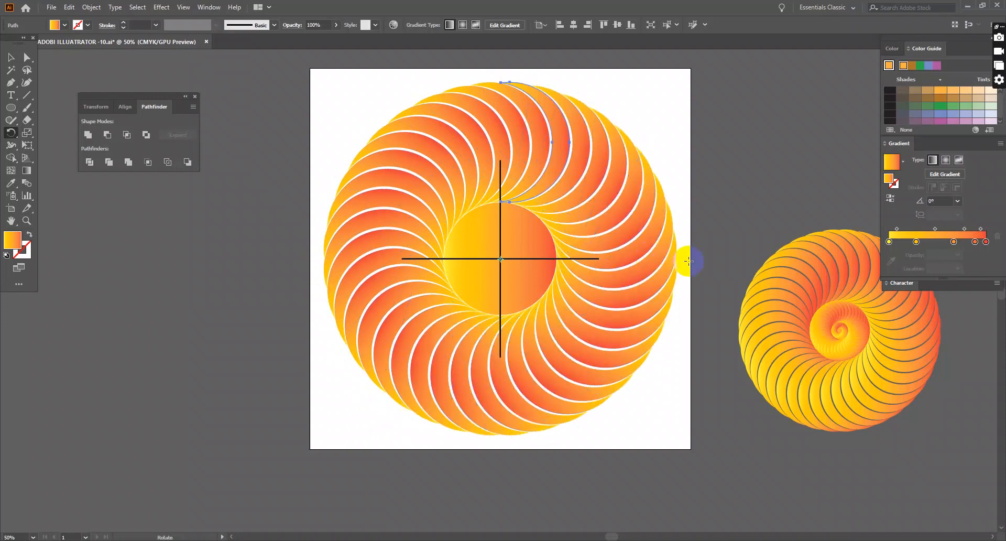
left_click(9, 57)
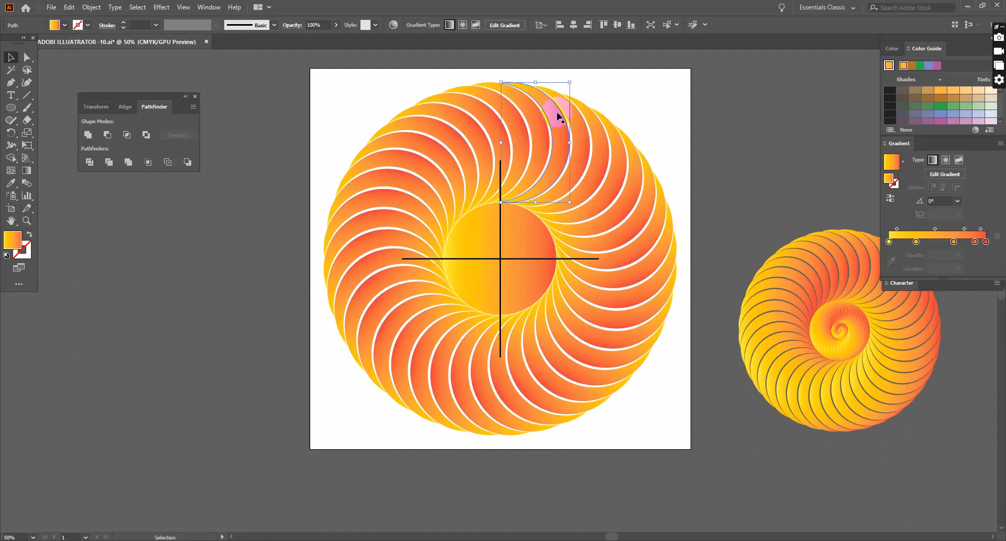
left_click(666, 126)
Step: Delete the horizontal and vertical guide lines crossing the central circle
scroll(670, 186, "up", 1)
scroll(658, 160, "down", 1)
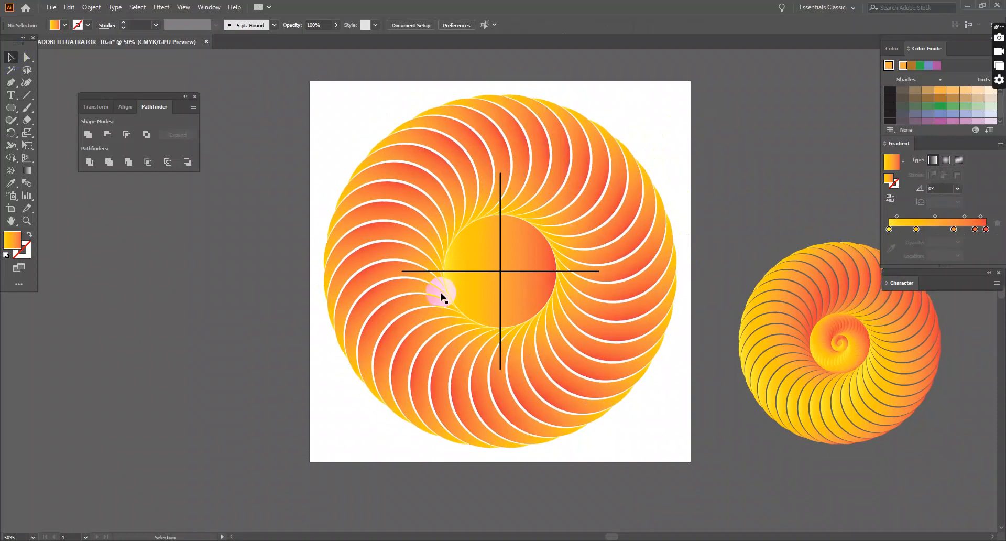
left_click(501, 271)
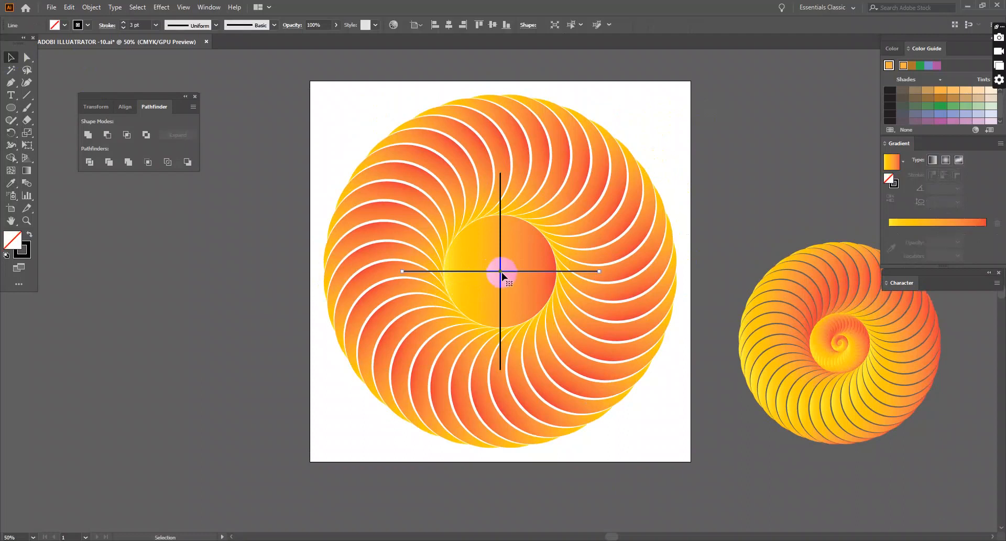
key("Delete")
left_click(501, 262)
key("Delete")
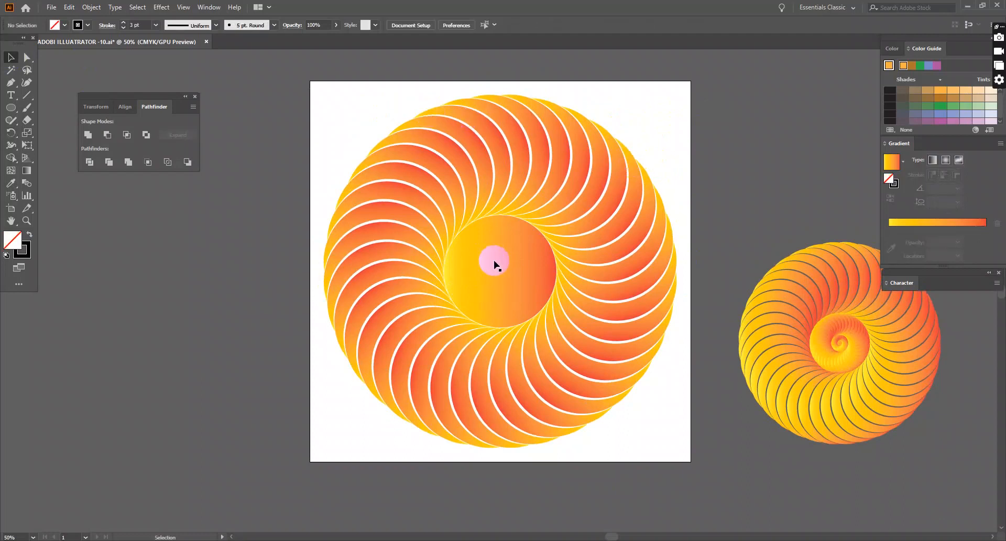
Step: Move the central circle outside the ring beyond the artboard's upper right corner and group all the crescents
left_click_drag(493, 259, 737, 135)
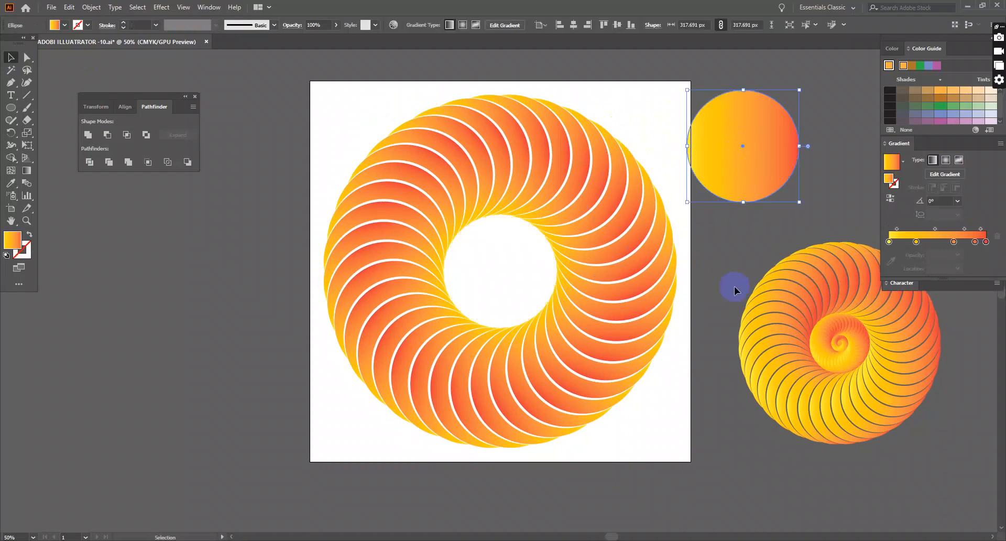
left_click_drag(357, 93, 601, 424)
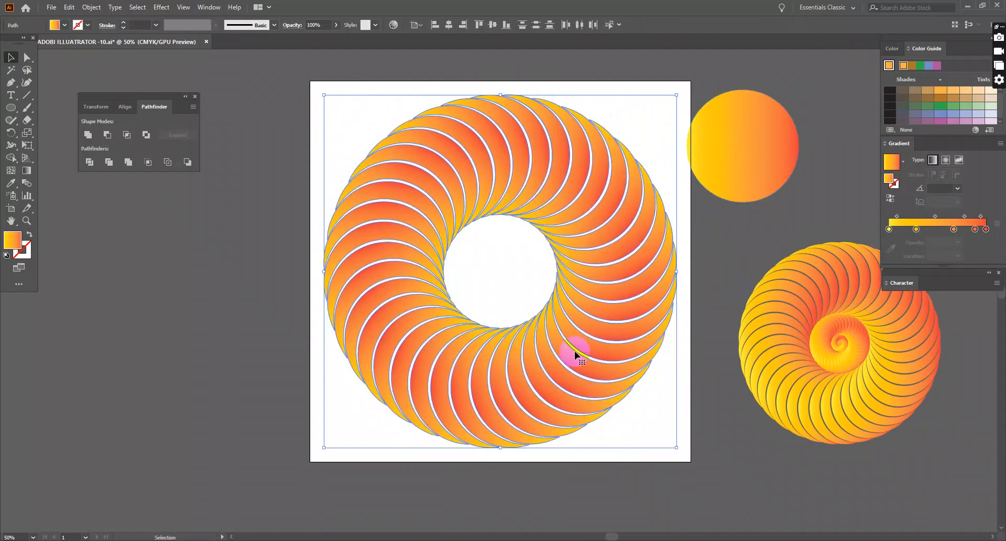
right_click(566, 214)
left_click(589, 272)
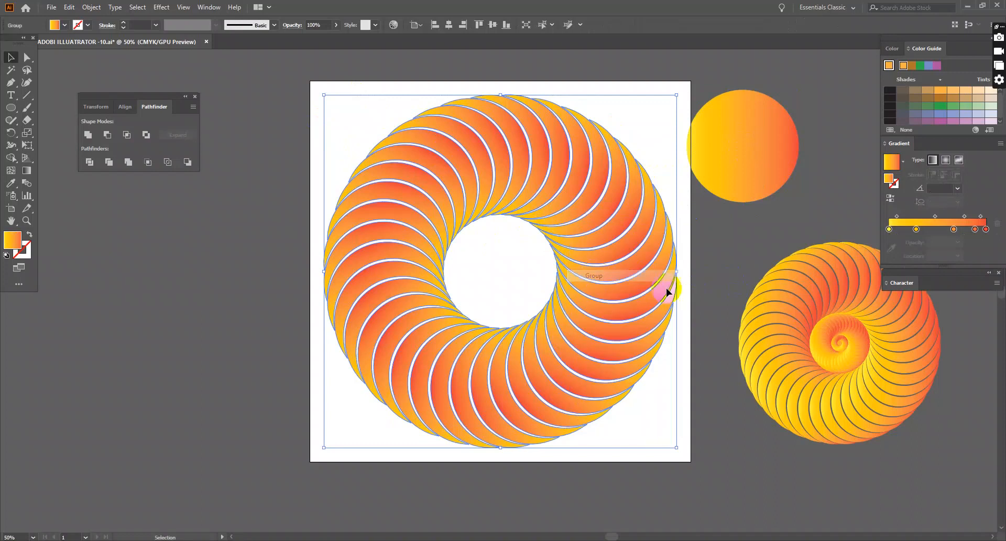
left_click(717, 273)
Step: Align the gradient circle and the grouped crescent ring to their common horizontal and vertical centers
left_click(718, 150)
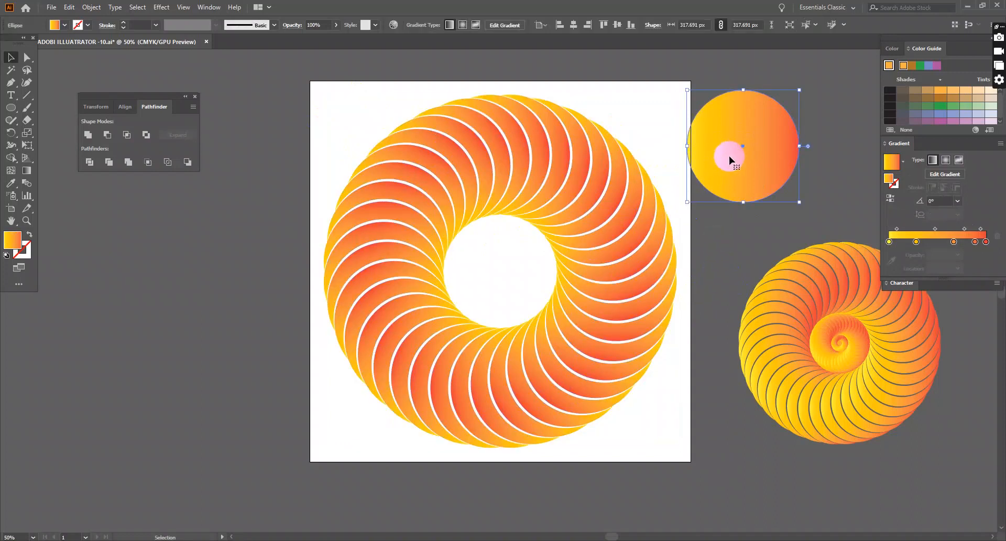
left_click(595, 207, "shift")
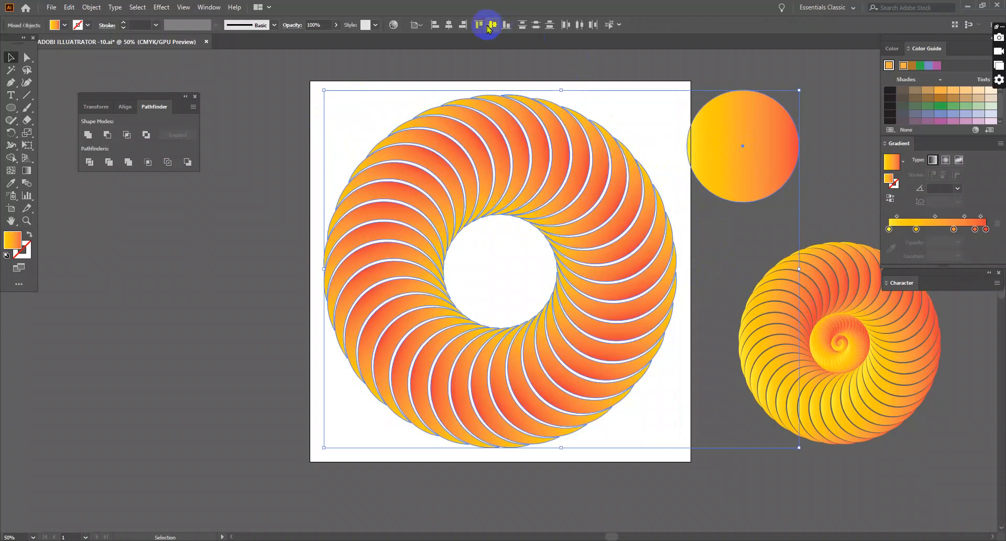
left_click(449, 24)
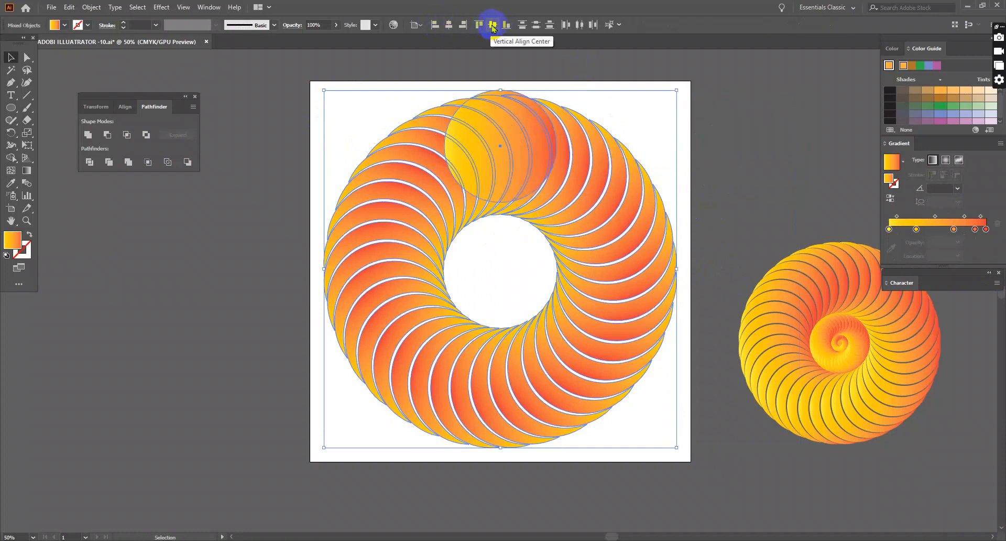
left_click(493, 24)
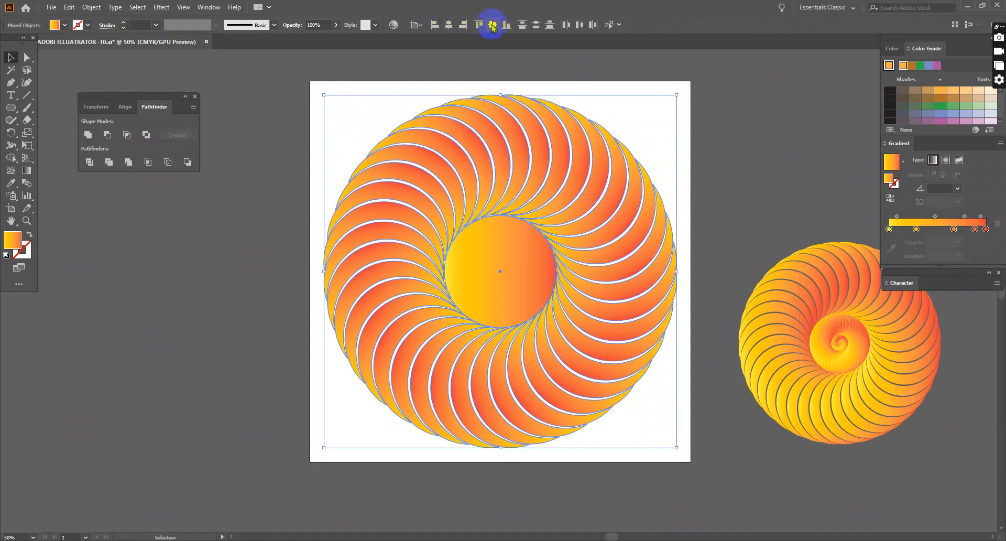
left_click(688, 202)
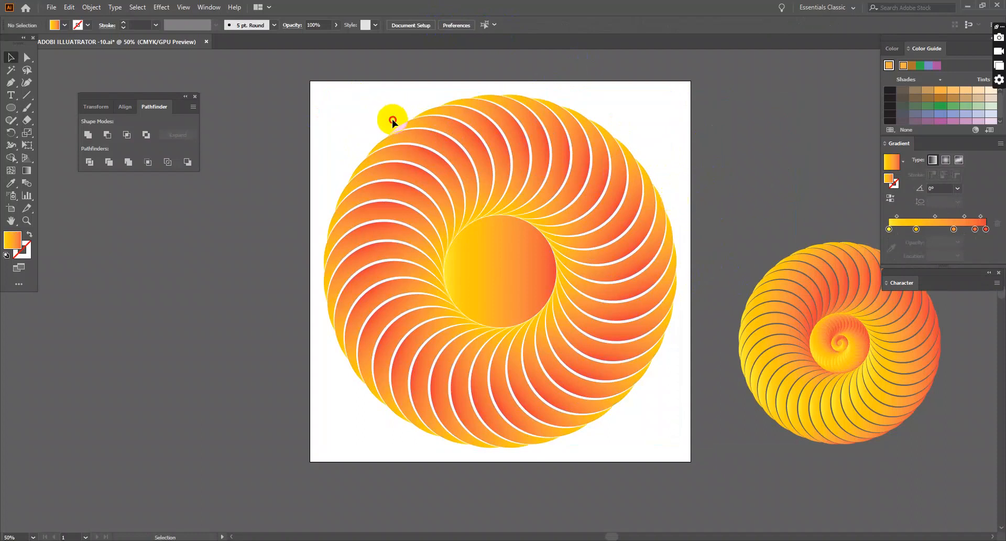
Step: Copy the crescent ring, paste it in front and scale the copy down from its center to fit the ring's hole
left_click(465, 172)
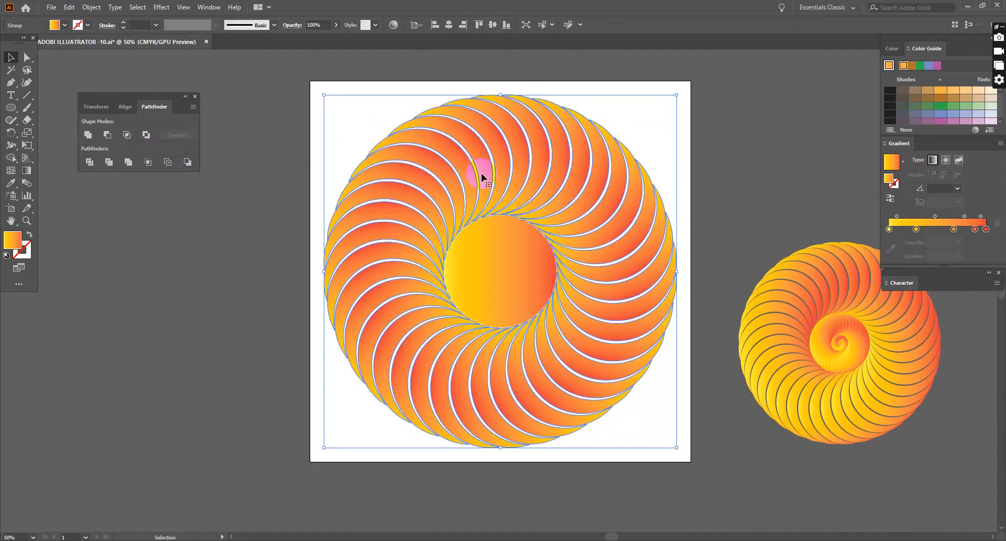
left_click(70, 9)
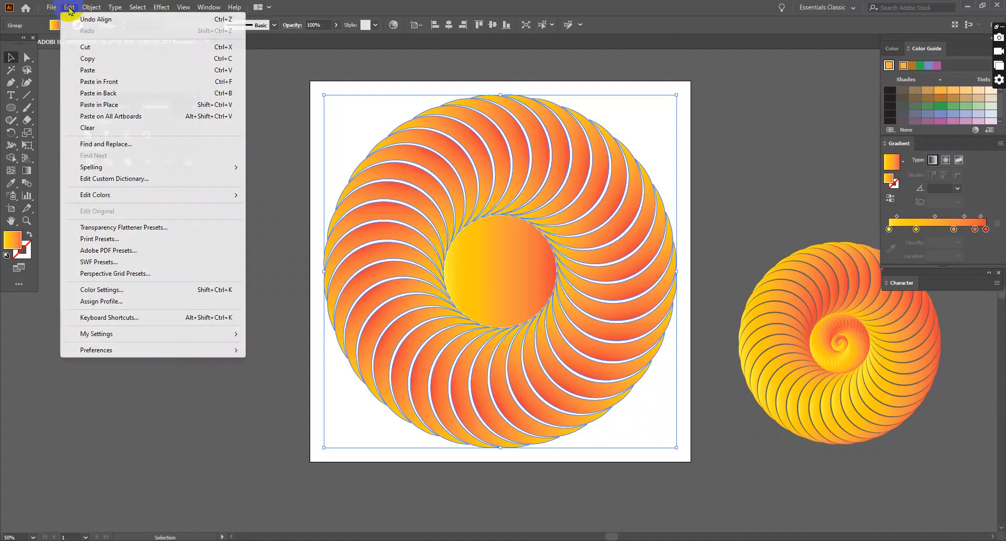
left_click(82, 56)
left_click(67, 8)
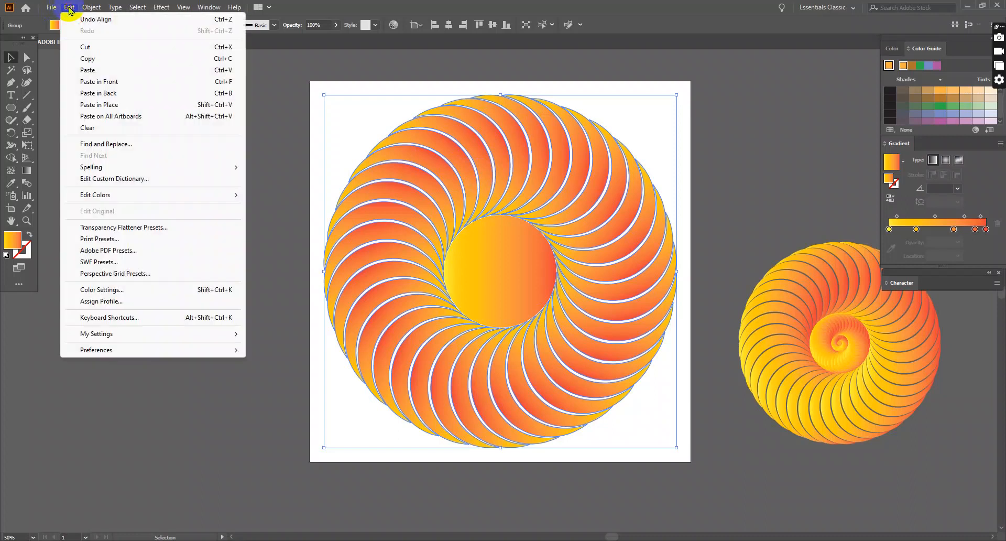
left_click(114, 82)
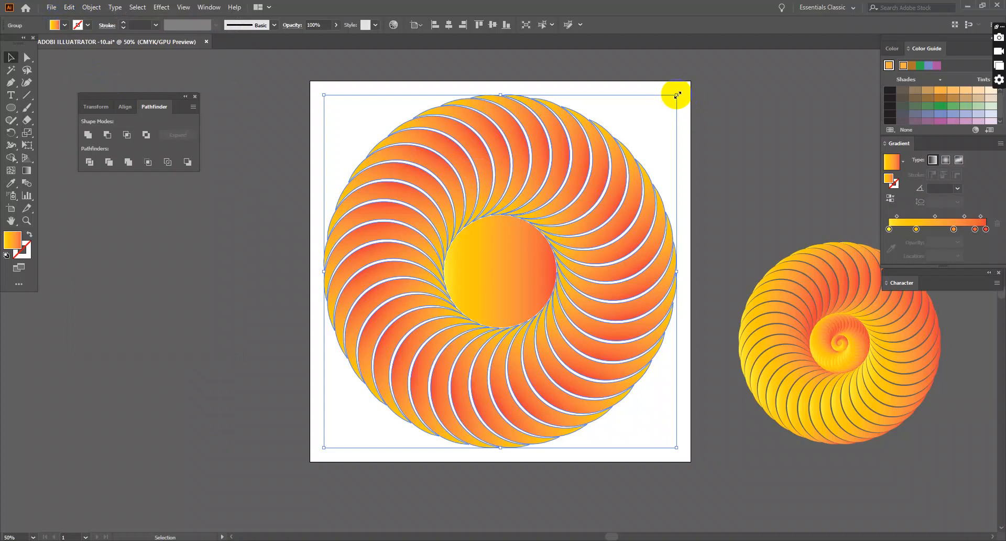
left_click_drag(677, 95, 617, 217)
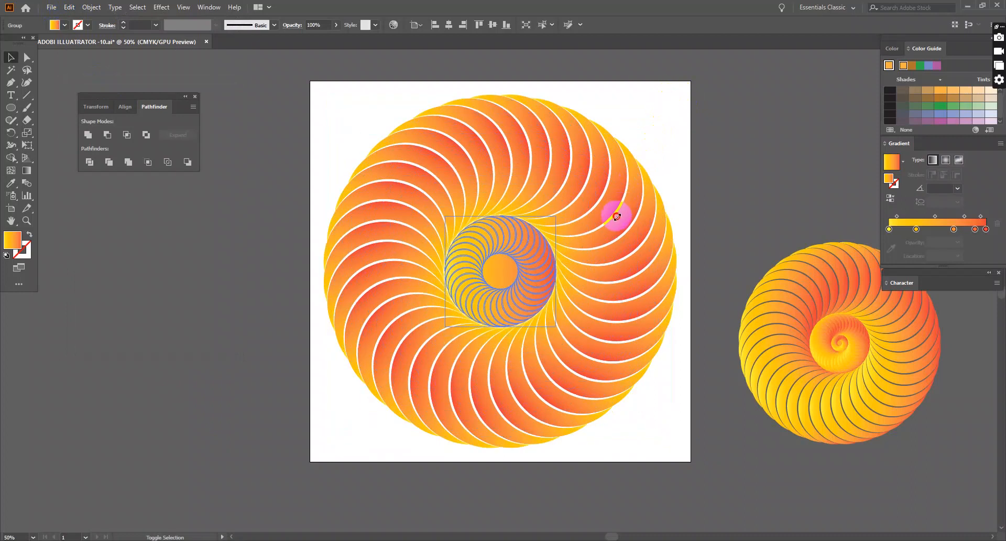
left_click(686, 117)
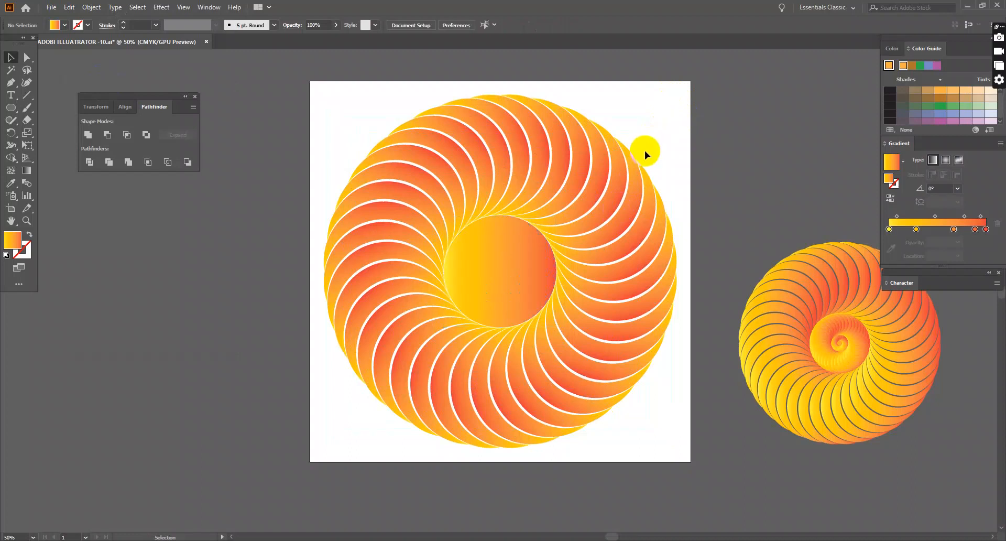
Step: Send the central gradient circle to the back, behind the small crescent ring
right_click(518, 272)
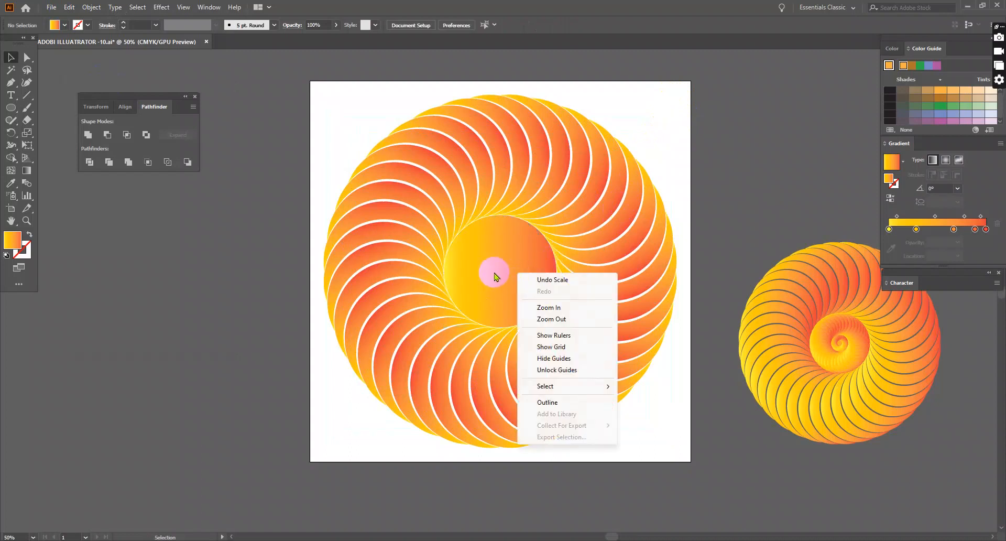
left_click(673, 130)
left_click(489, 284)
right_click(491, 283)
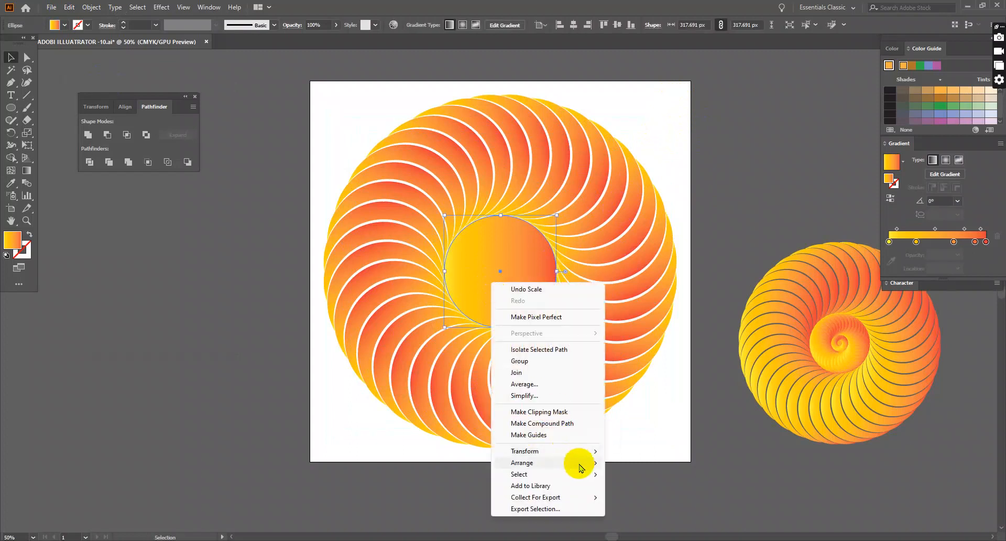
mouse_move(595, 464)
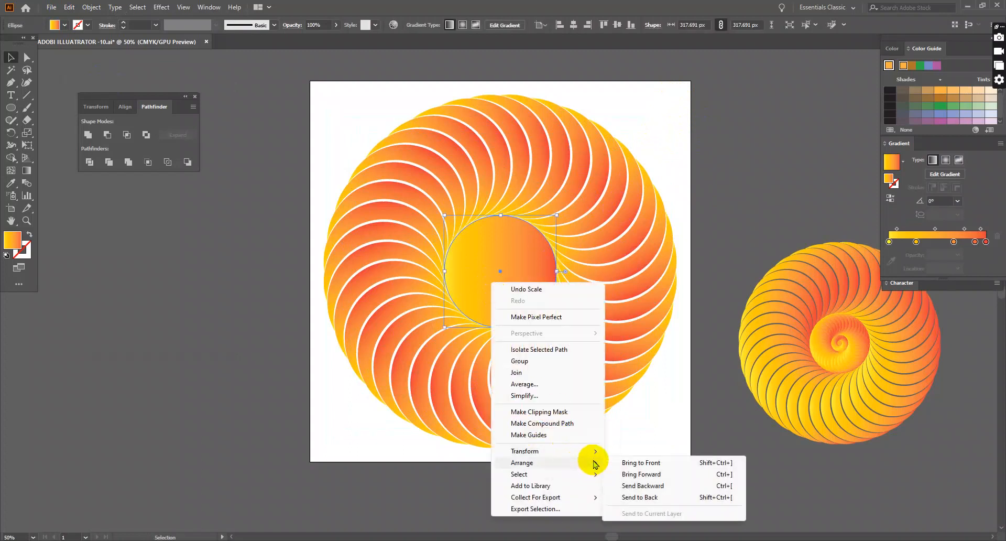
left_click(632, 497)
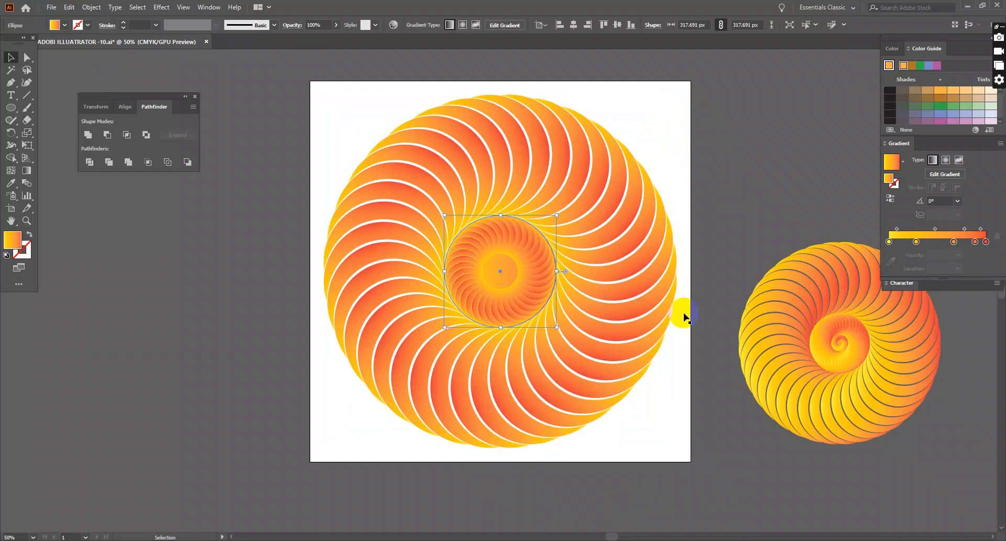
left_click(660, 134)
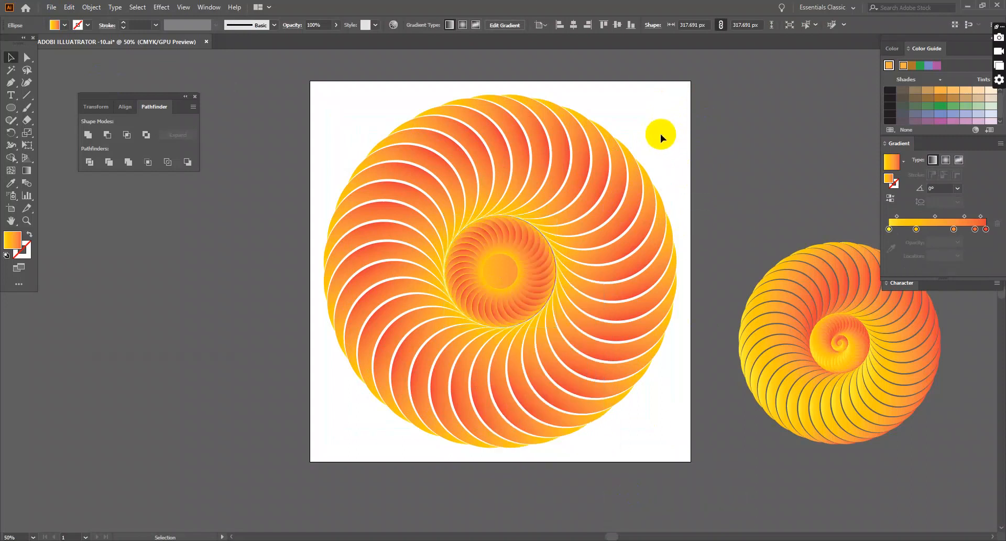
Step: Copy the small crescent ring, paste it in front and scale the copy down from its center to fit the small ring's hole
left_click(530, 271)
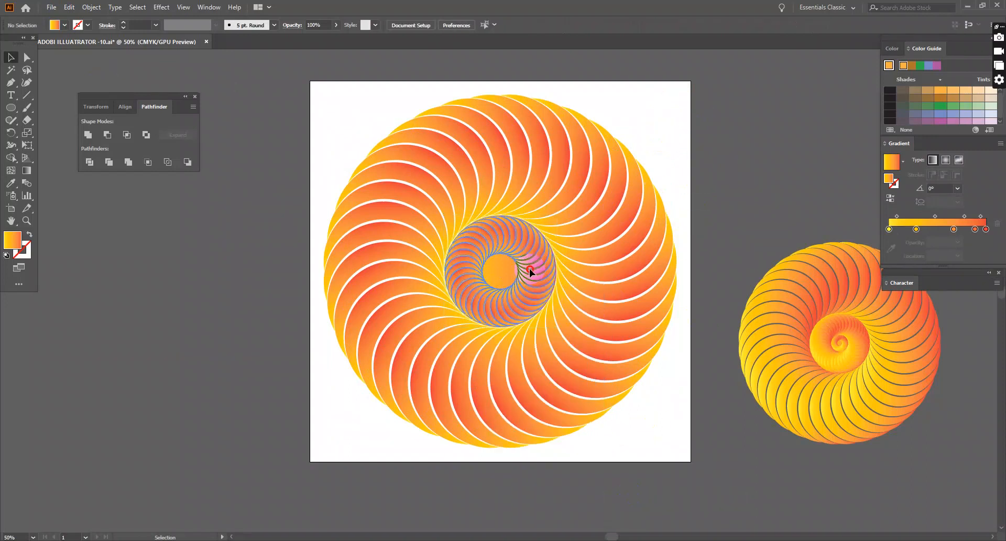
left_click(69, 7)
left_click(86, 59)
left_click(69, 7)
left_click(95, 83)
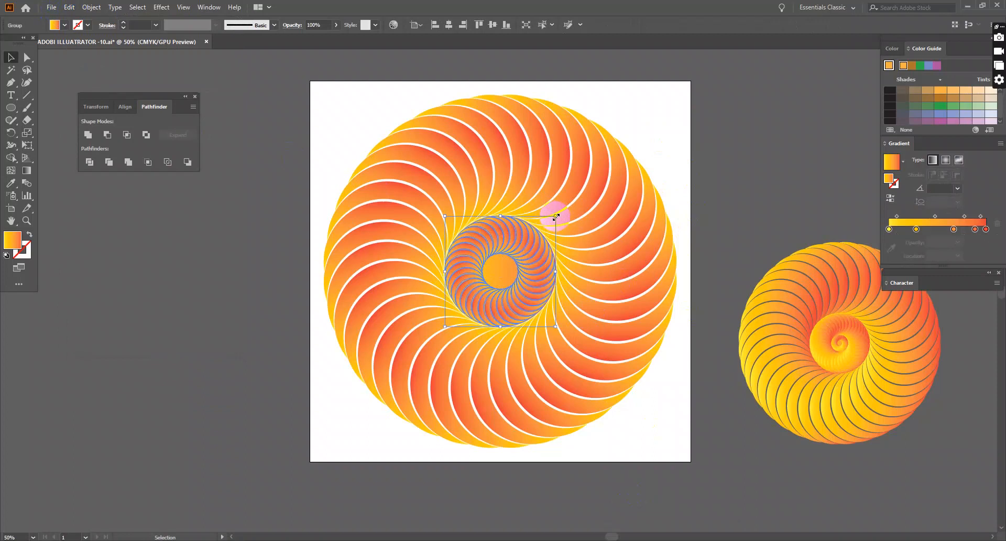
left_click_drag(555, 215, 542, 255)
left_click(621, 149)
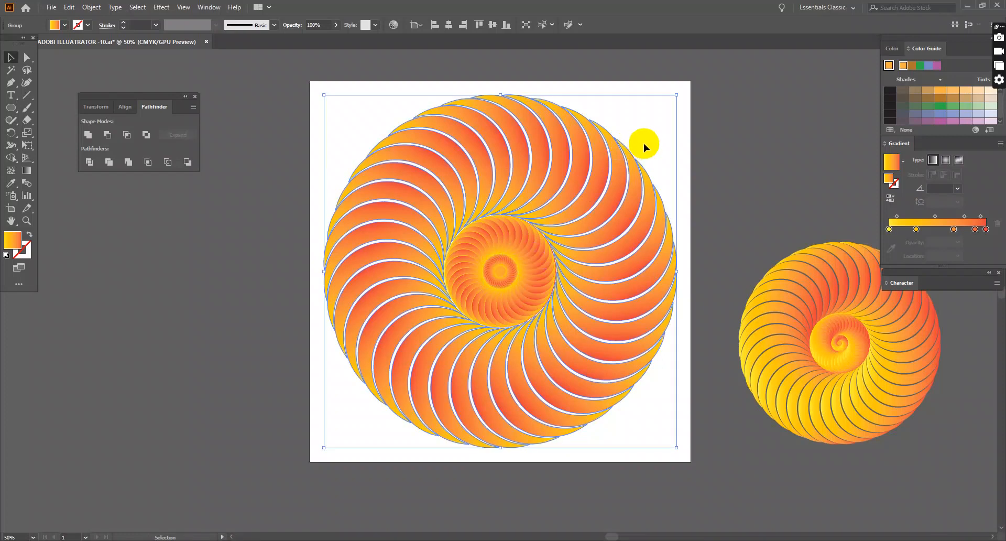
left_click(744, 192)
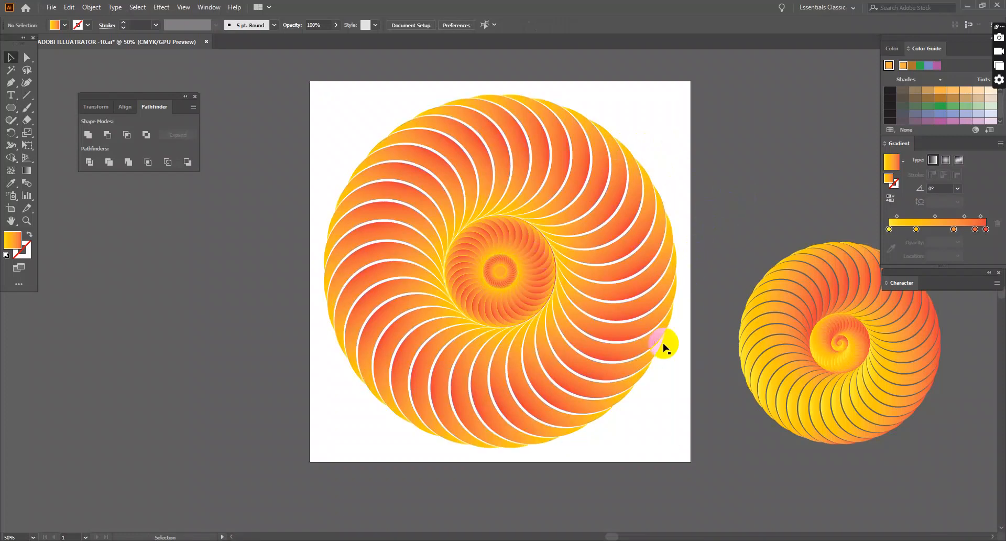
Step: Enlarge the middle crescent ring slightly from its center so it covers the edge of the outer ring's hole
left_click(541, 237)
left_click_drag(556, 216, 559, 212)
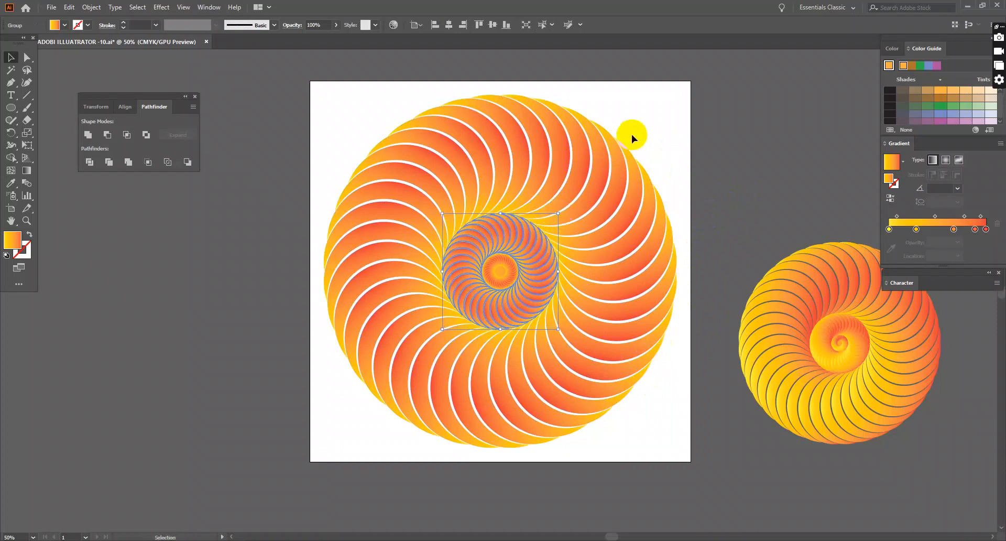
left_click(632, 134)
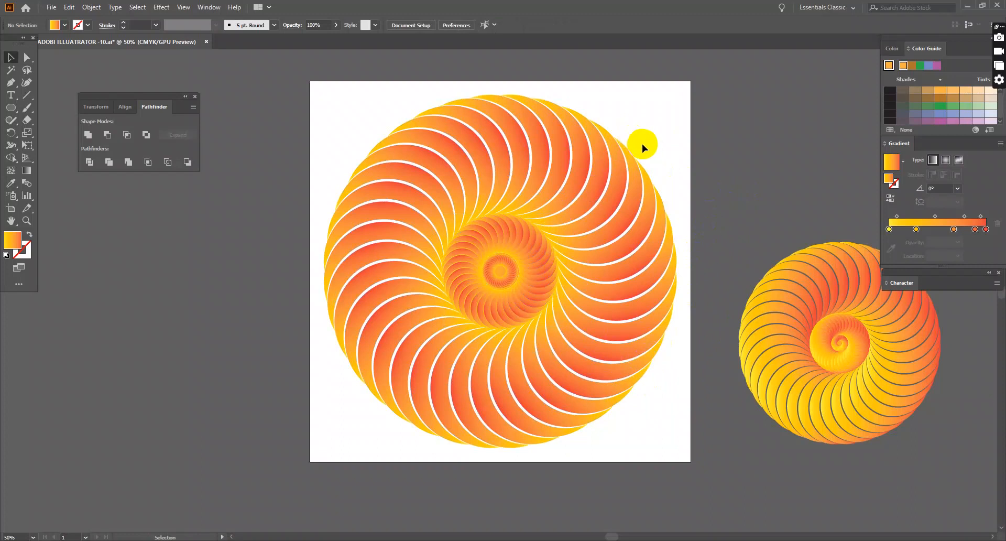